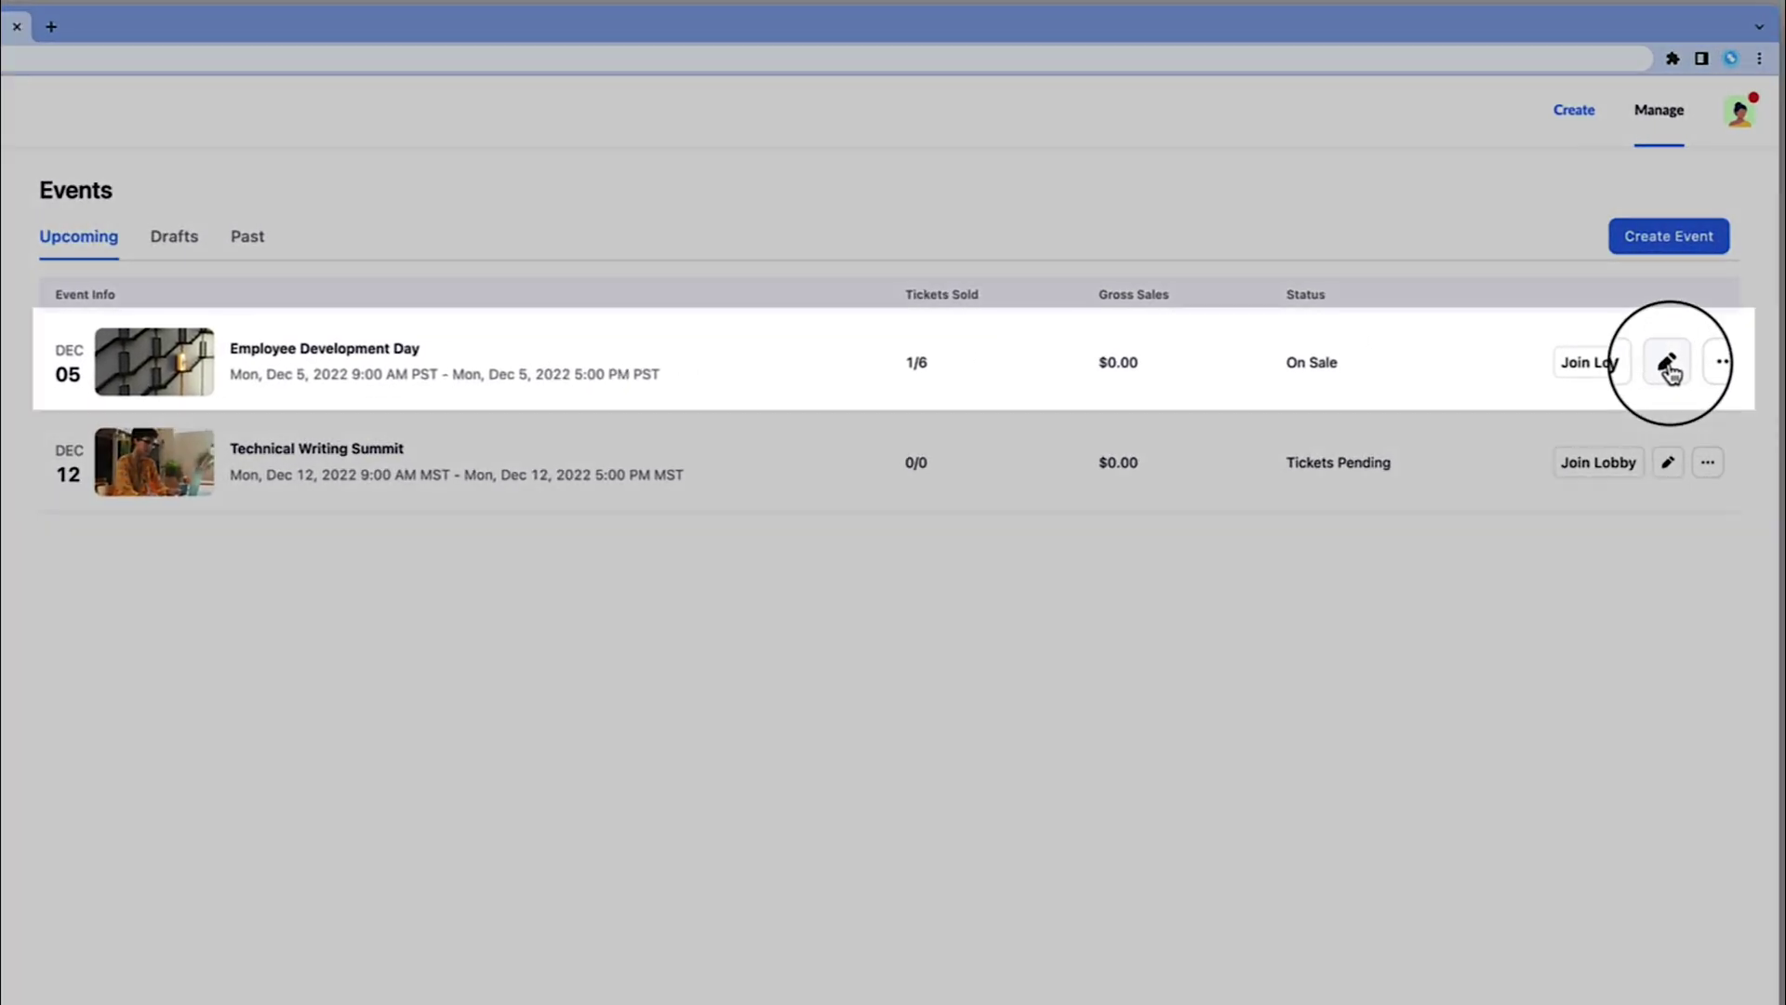
# - Add a co-editor to Employee Development Day with Basic Info and In-session Branding permissions
pyautogui.click(1698, 357)
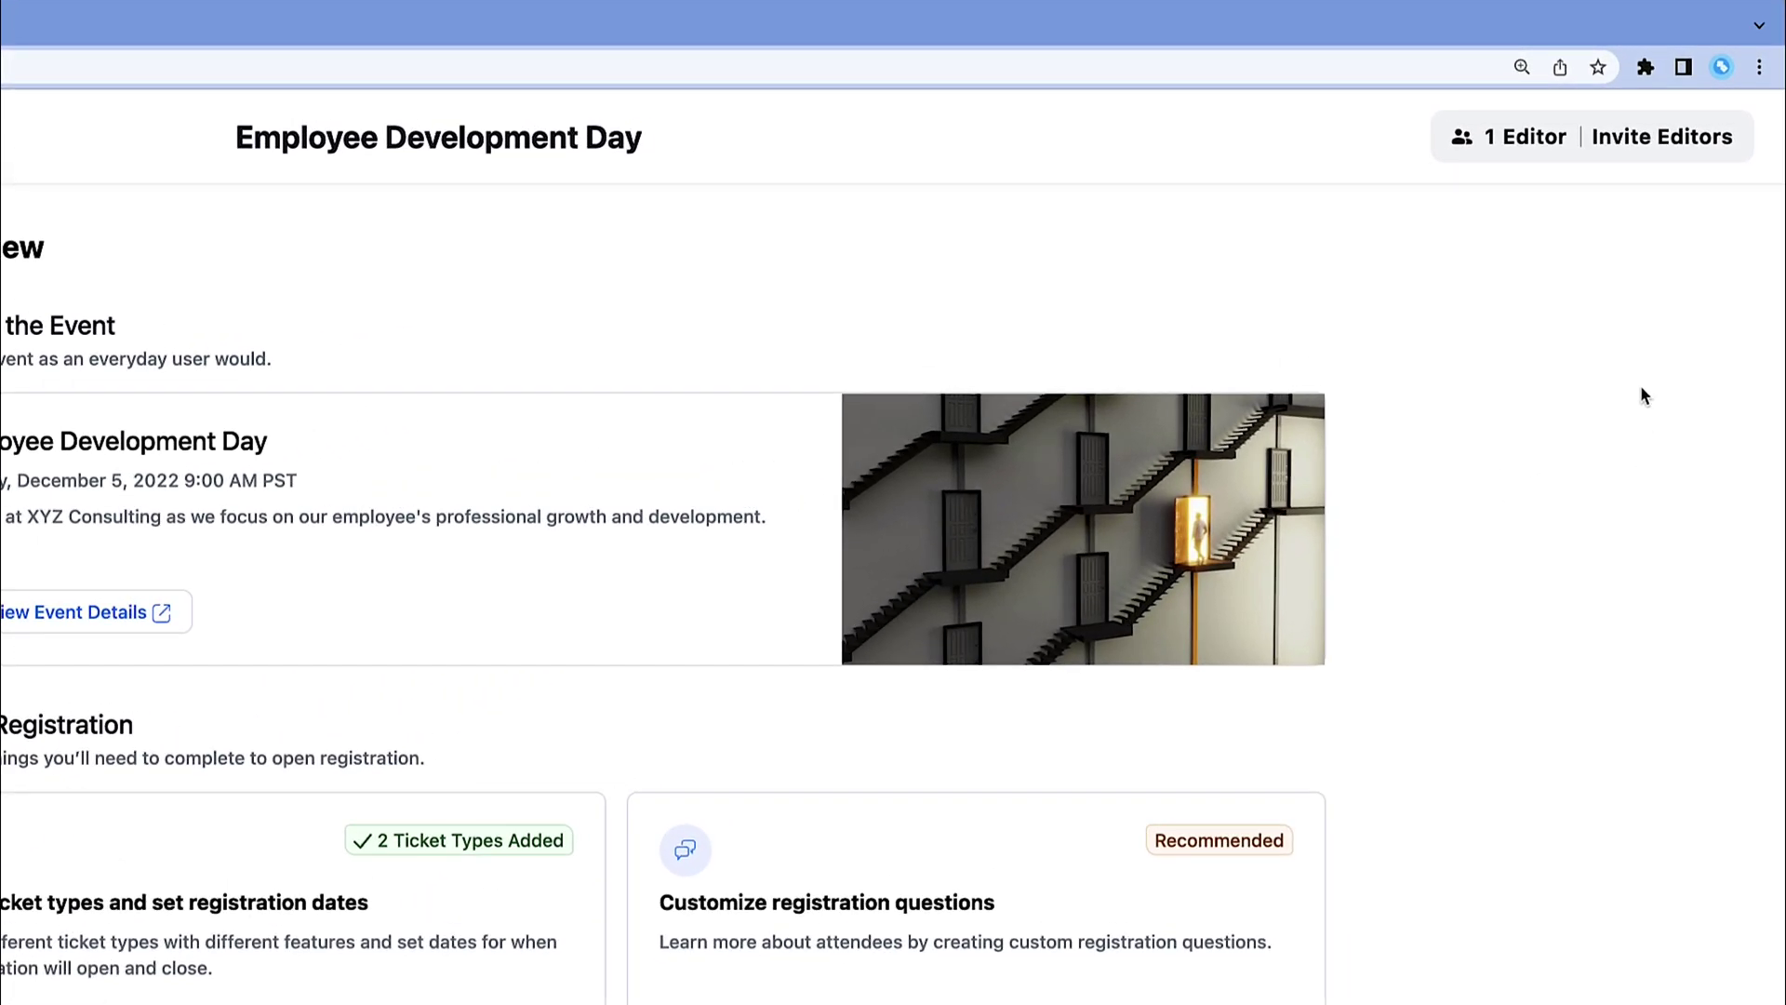
pyautogui.click(1568, 162)
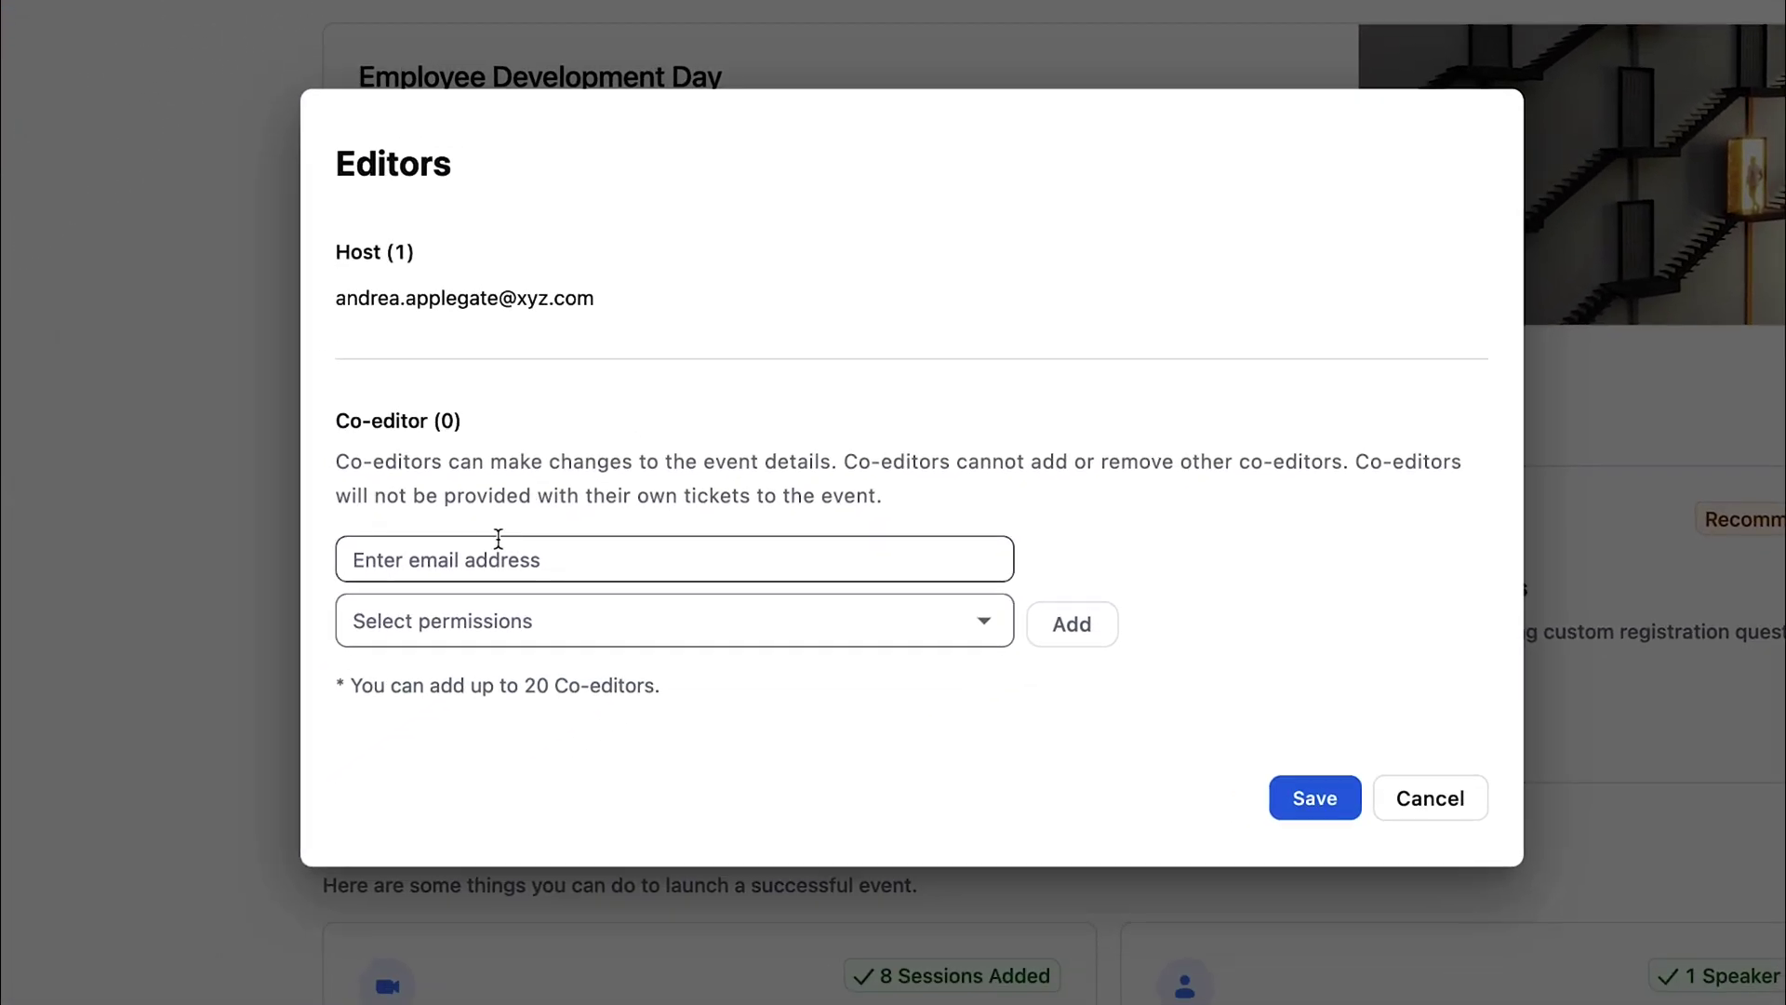
pyautogui.click(500, 545)
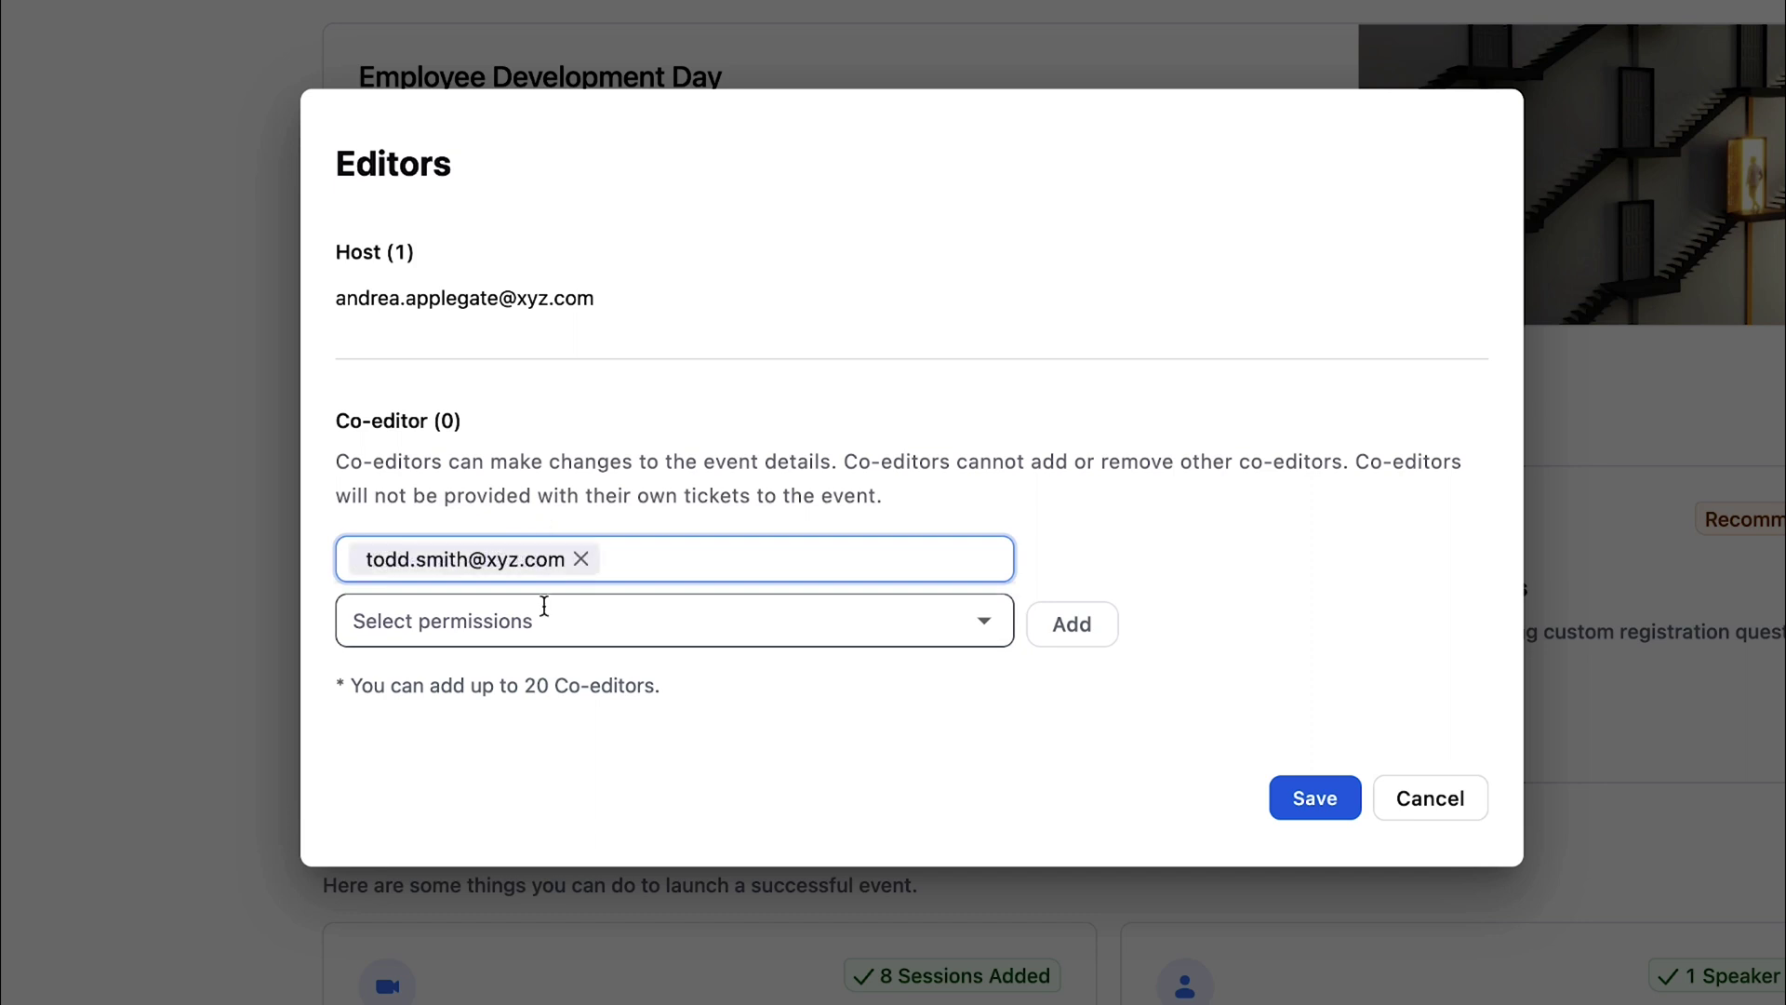
pyautogui.click(972, 627)
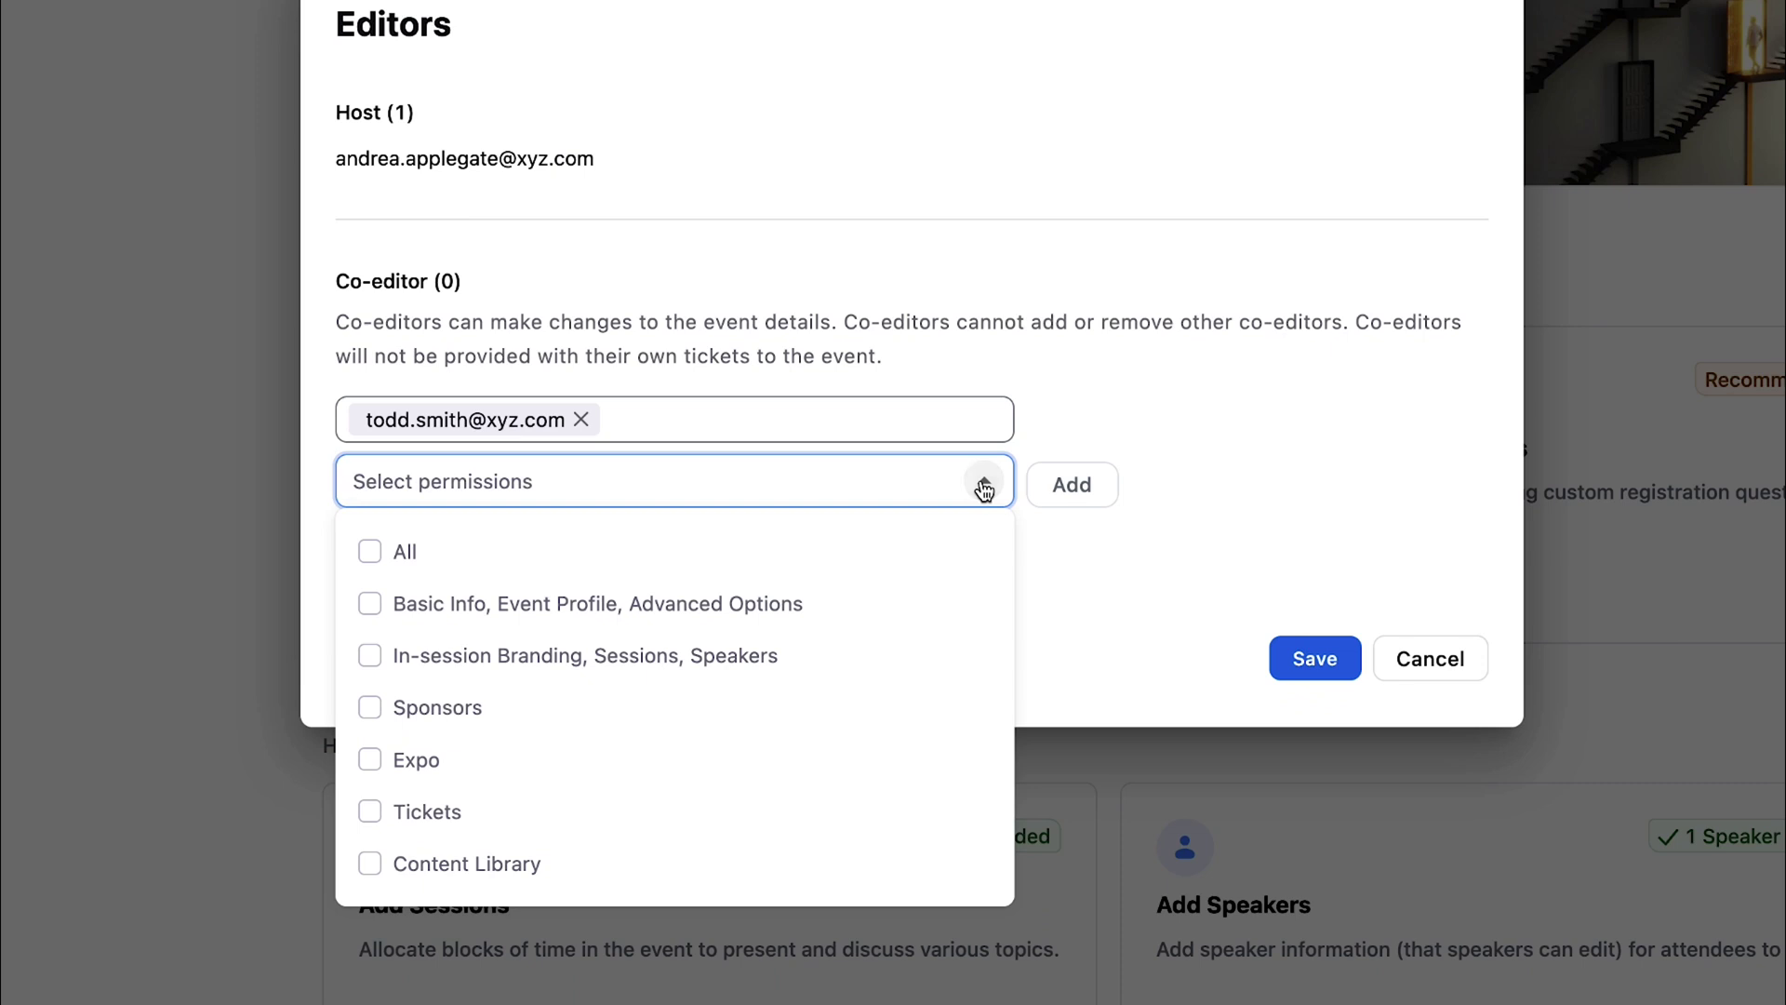
pyautogui.click(370, 606)
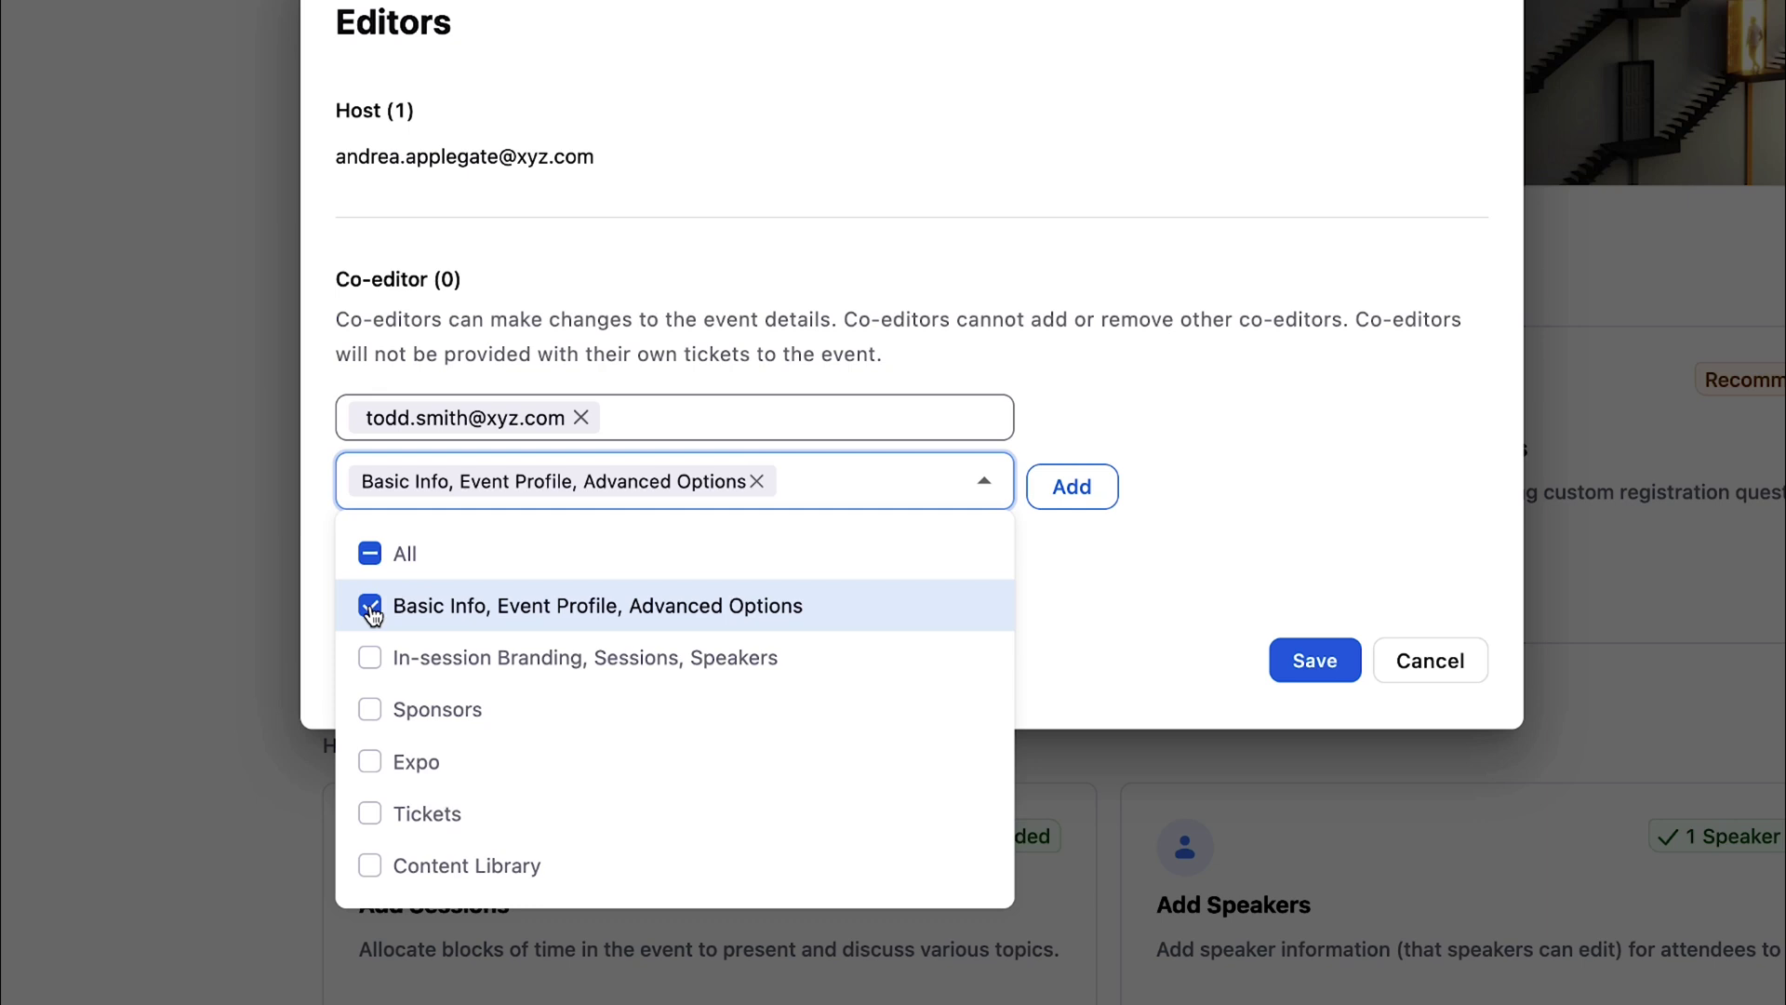
pyautogui.click(370, 662)
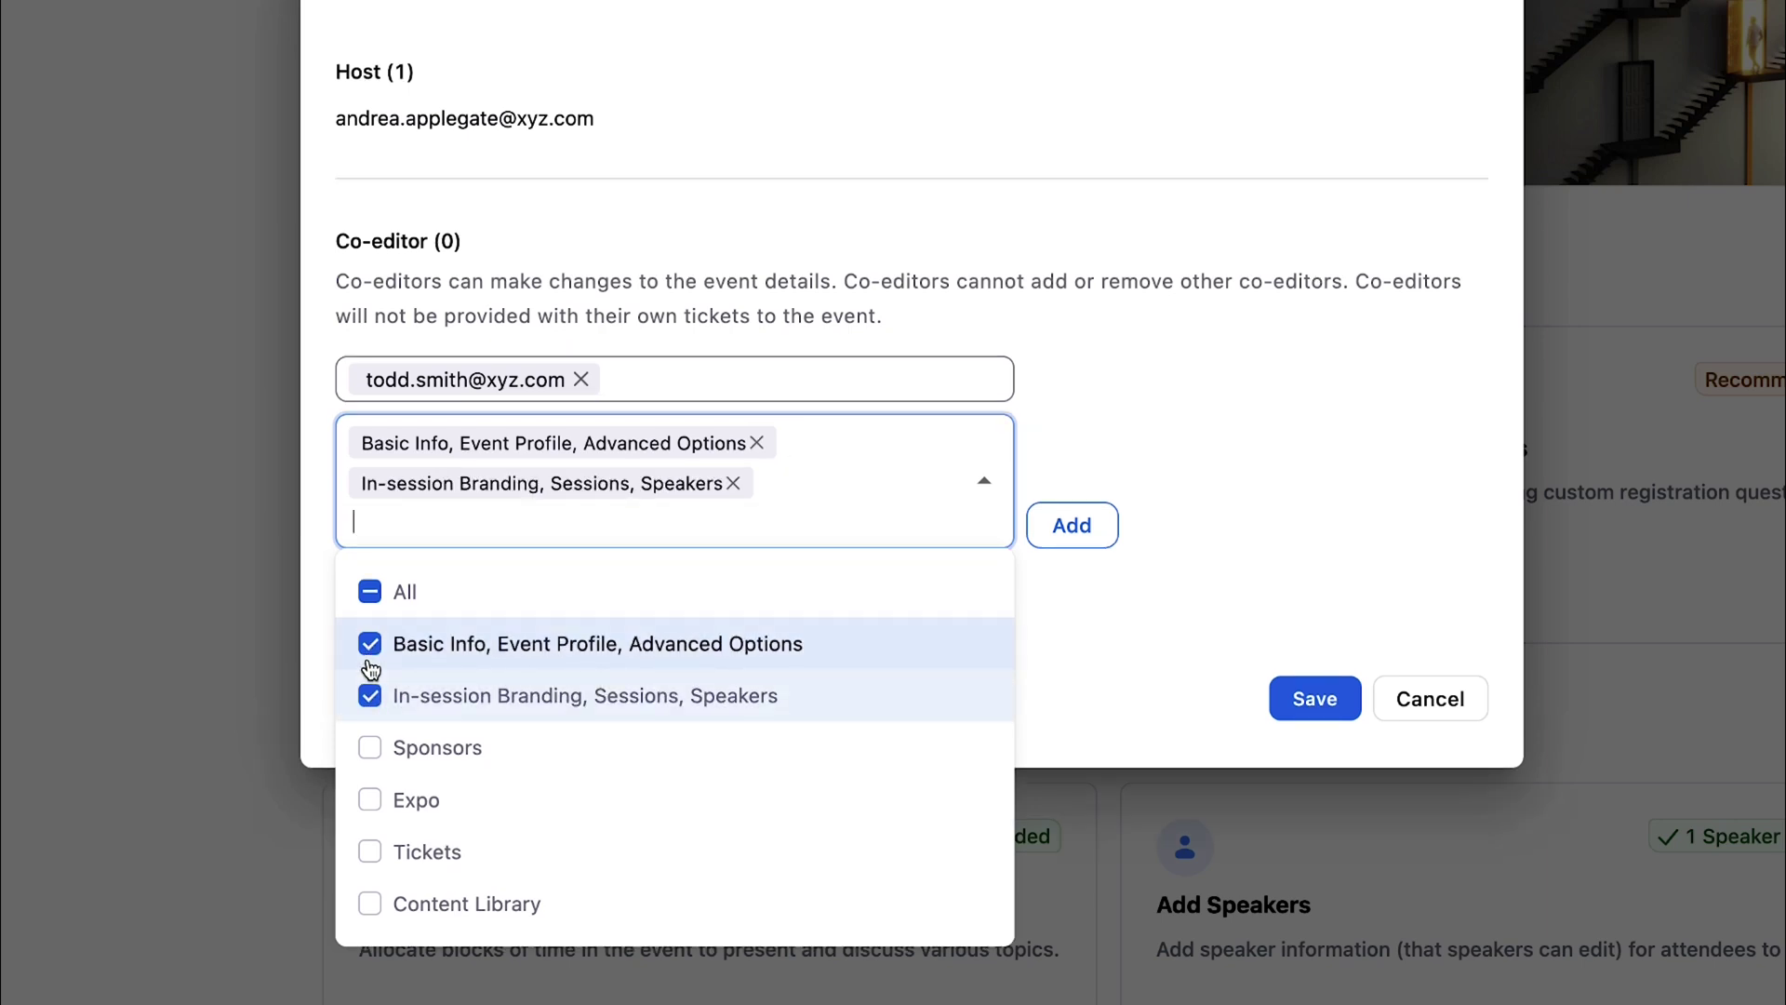
pyautogui.click(1072, 526)
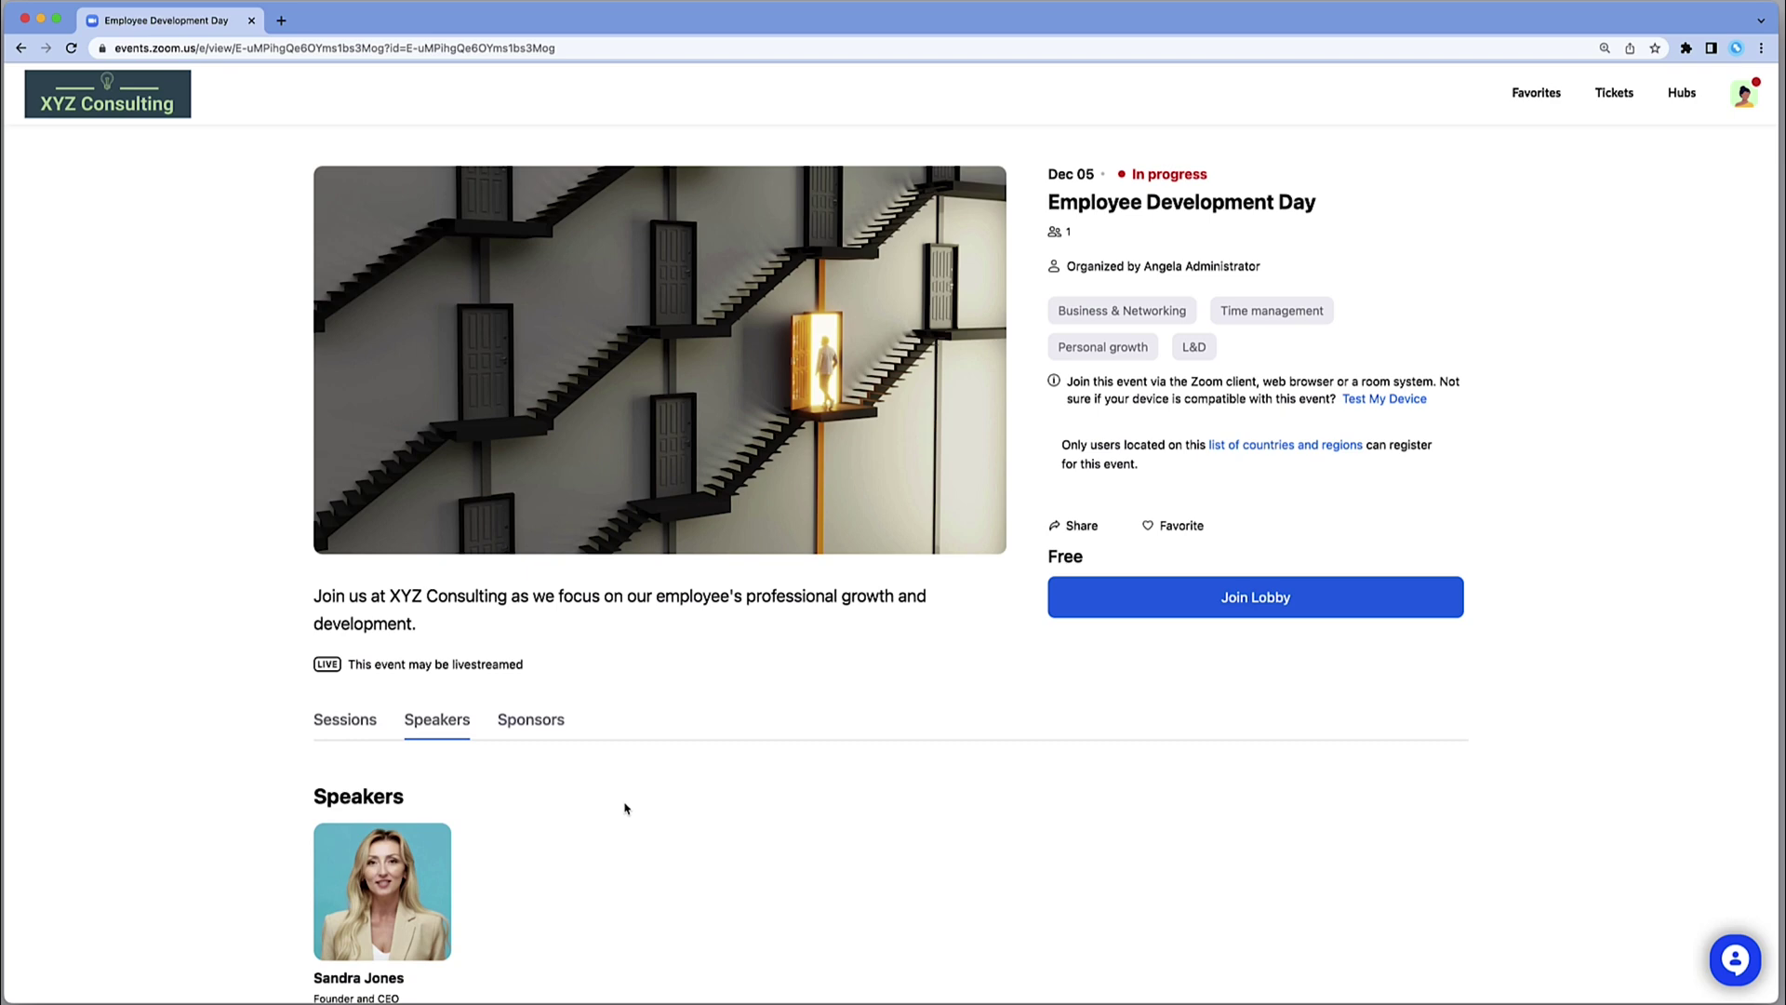
# - Enter the event lobby, show its Speakers tab and open the speaker's detail page
pyautogui.scroll(-1, 623, 810)
pyautogui.scroll(-3, 625, 807)
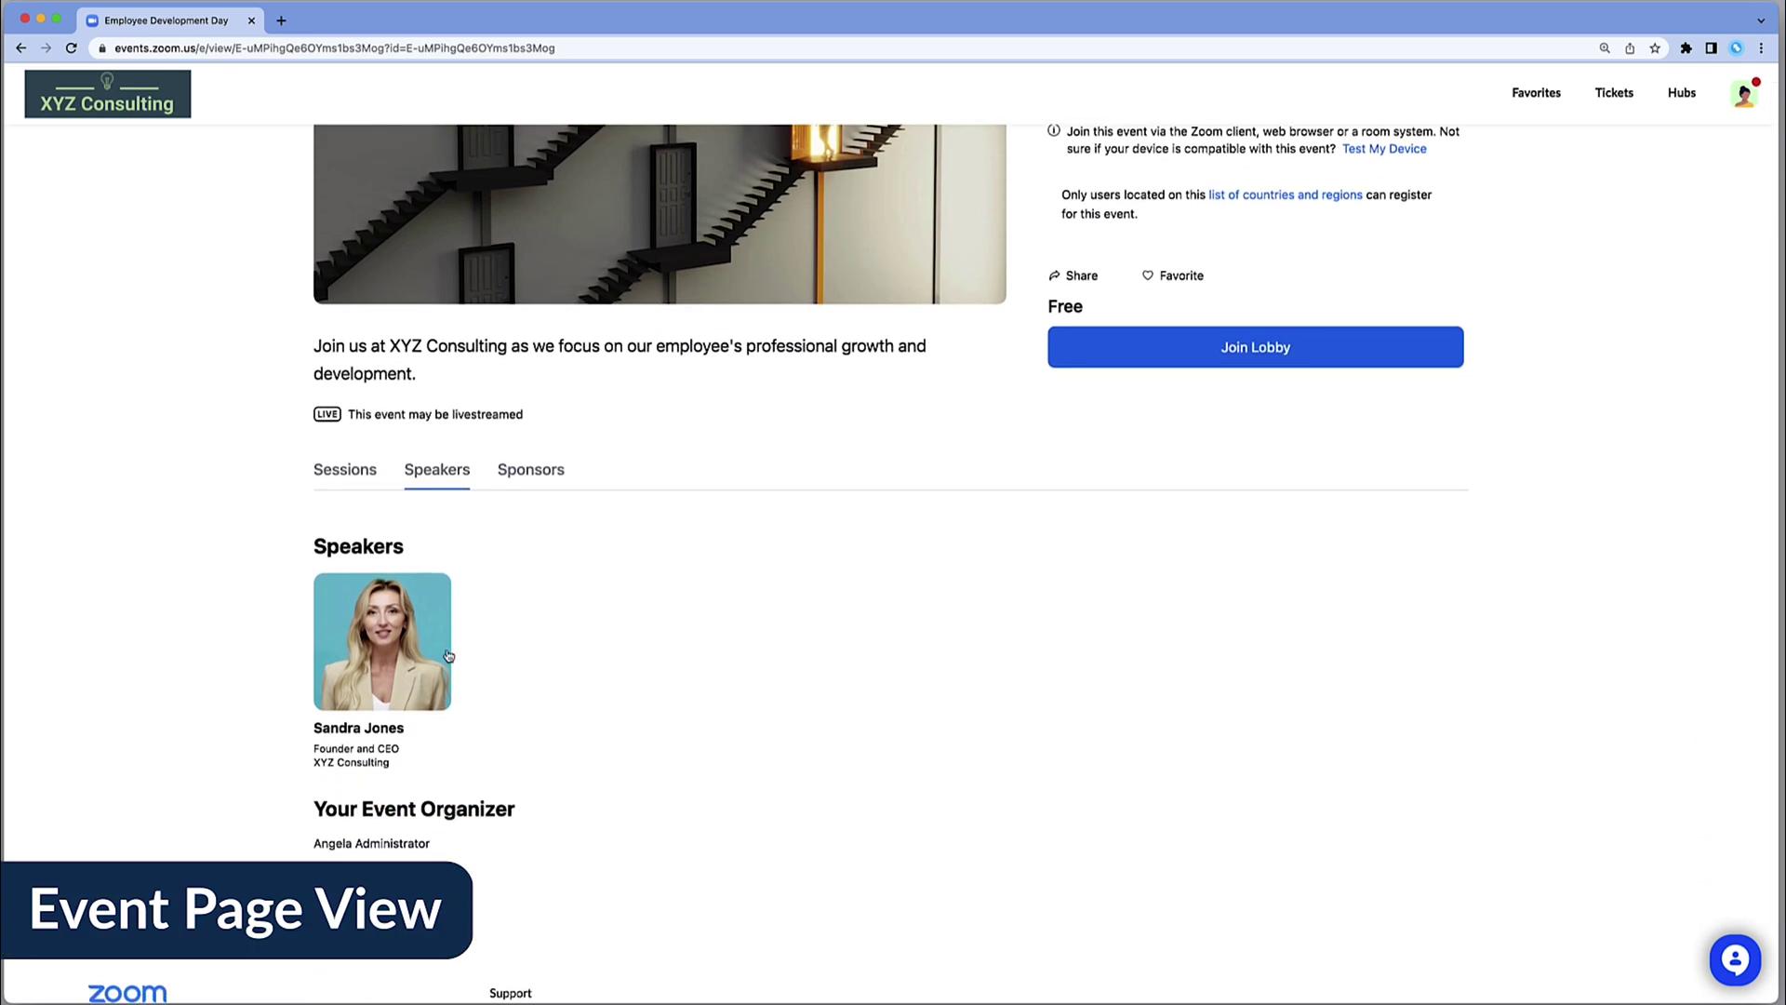
pyautogui.click(445, 654)
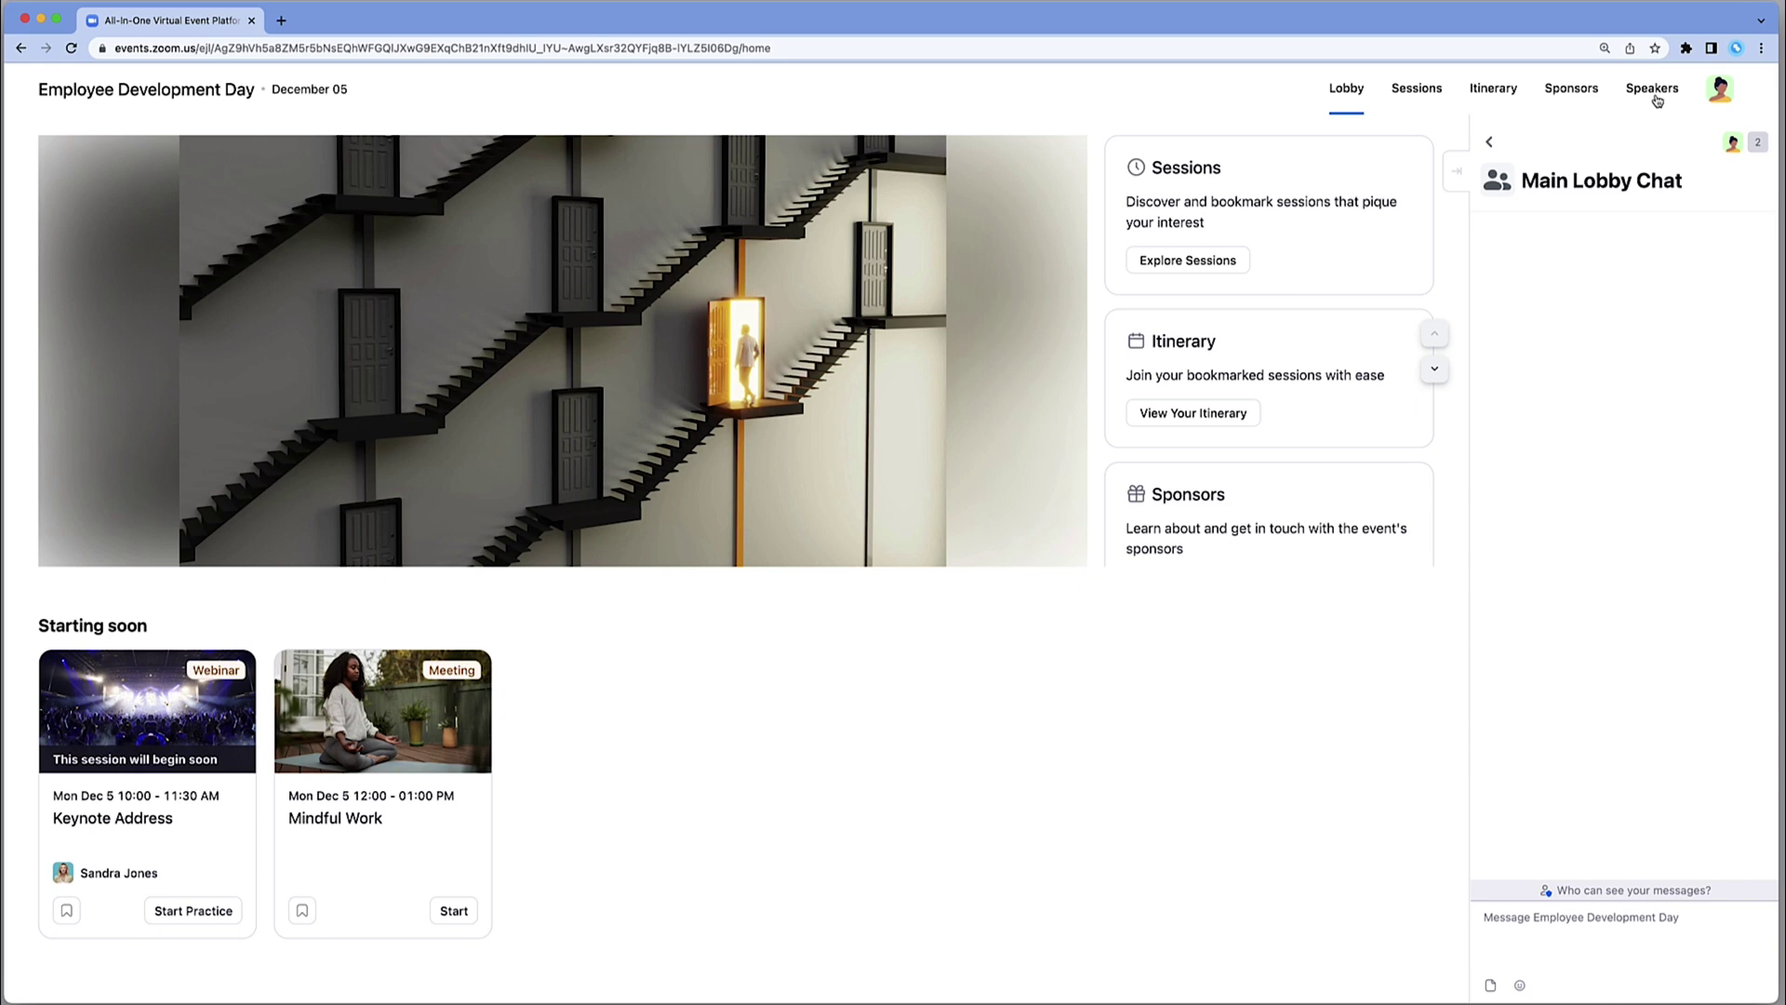
pyautogui.click(1655, 93)
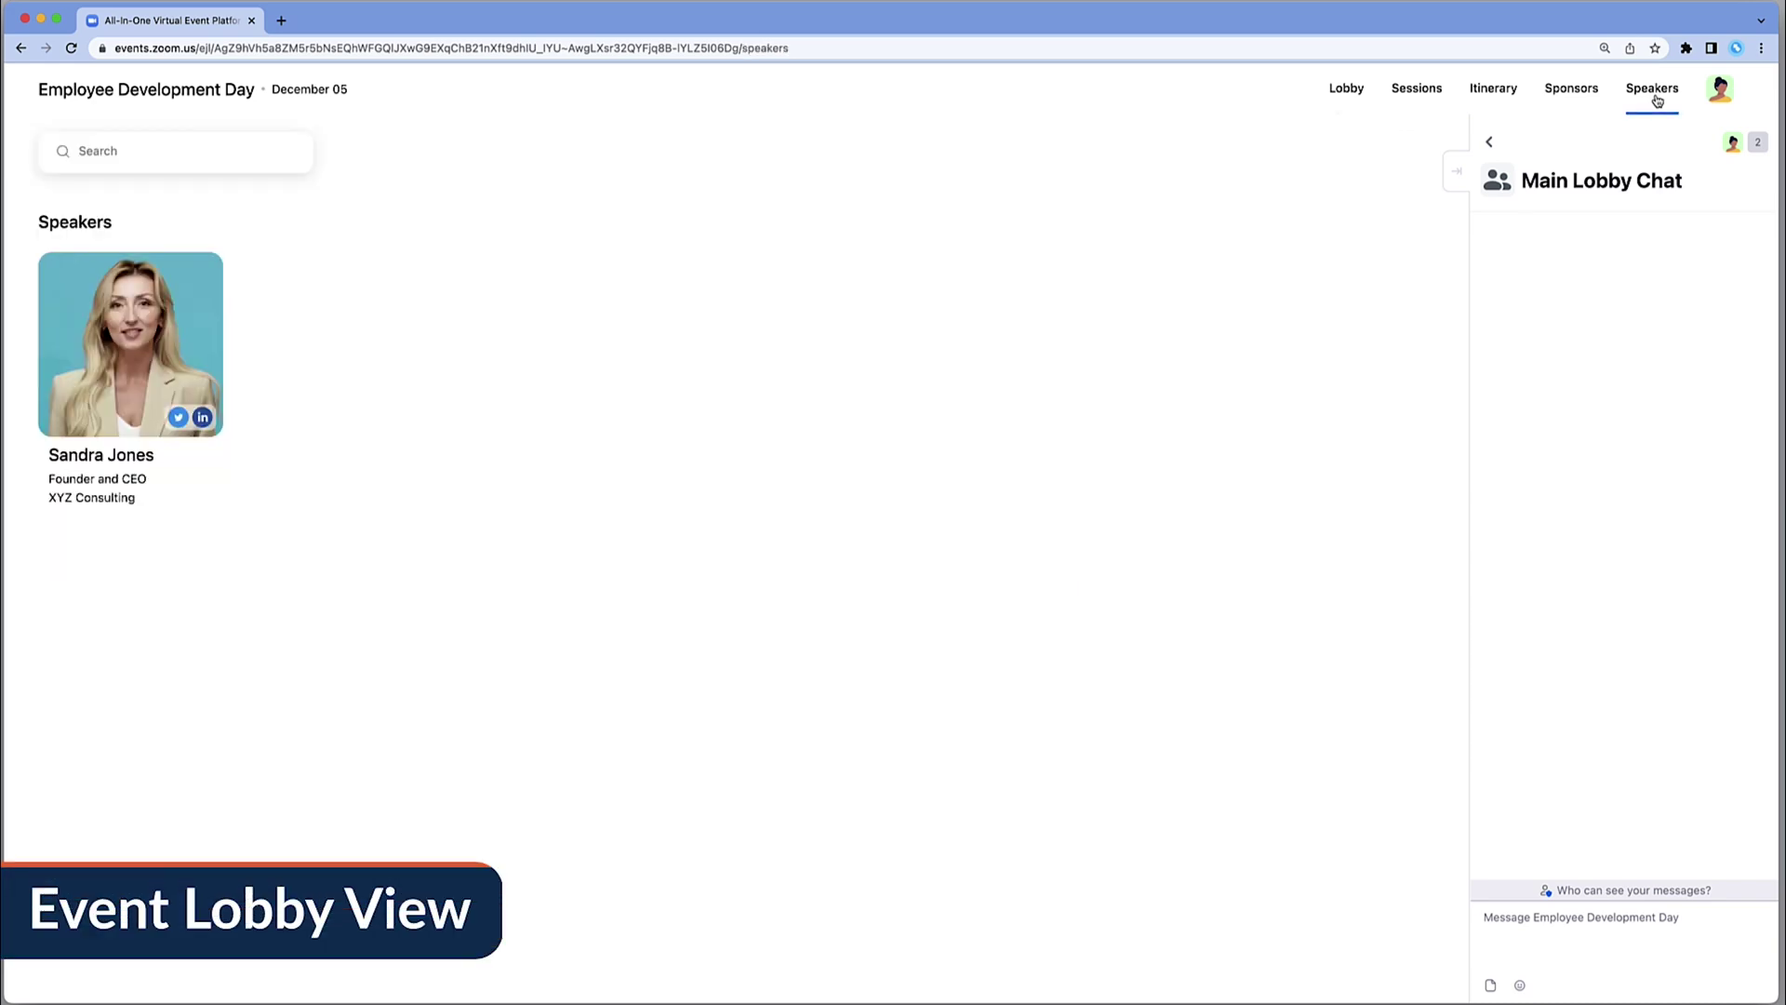
pyautogui.click(205, 352)
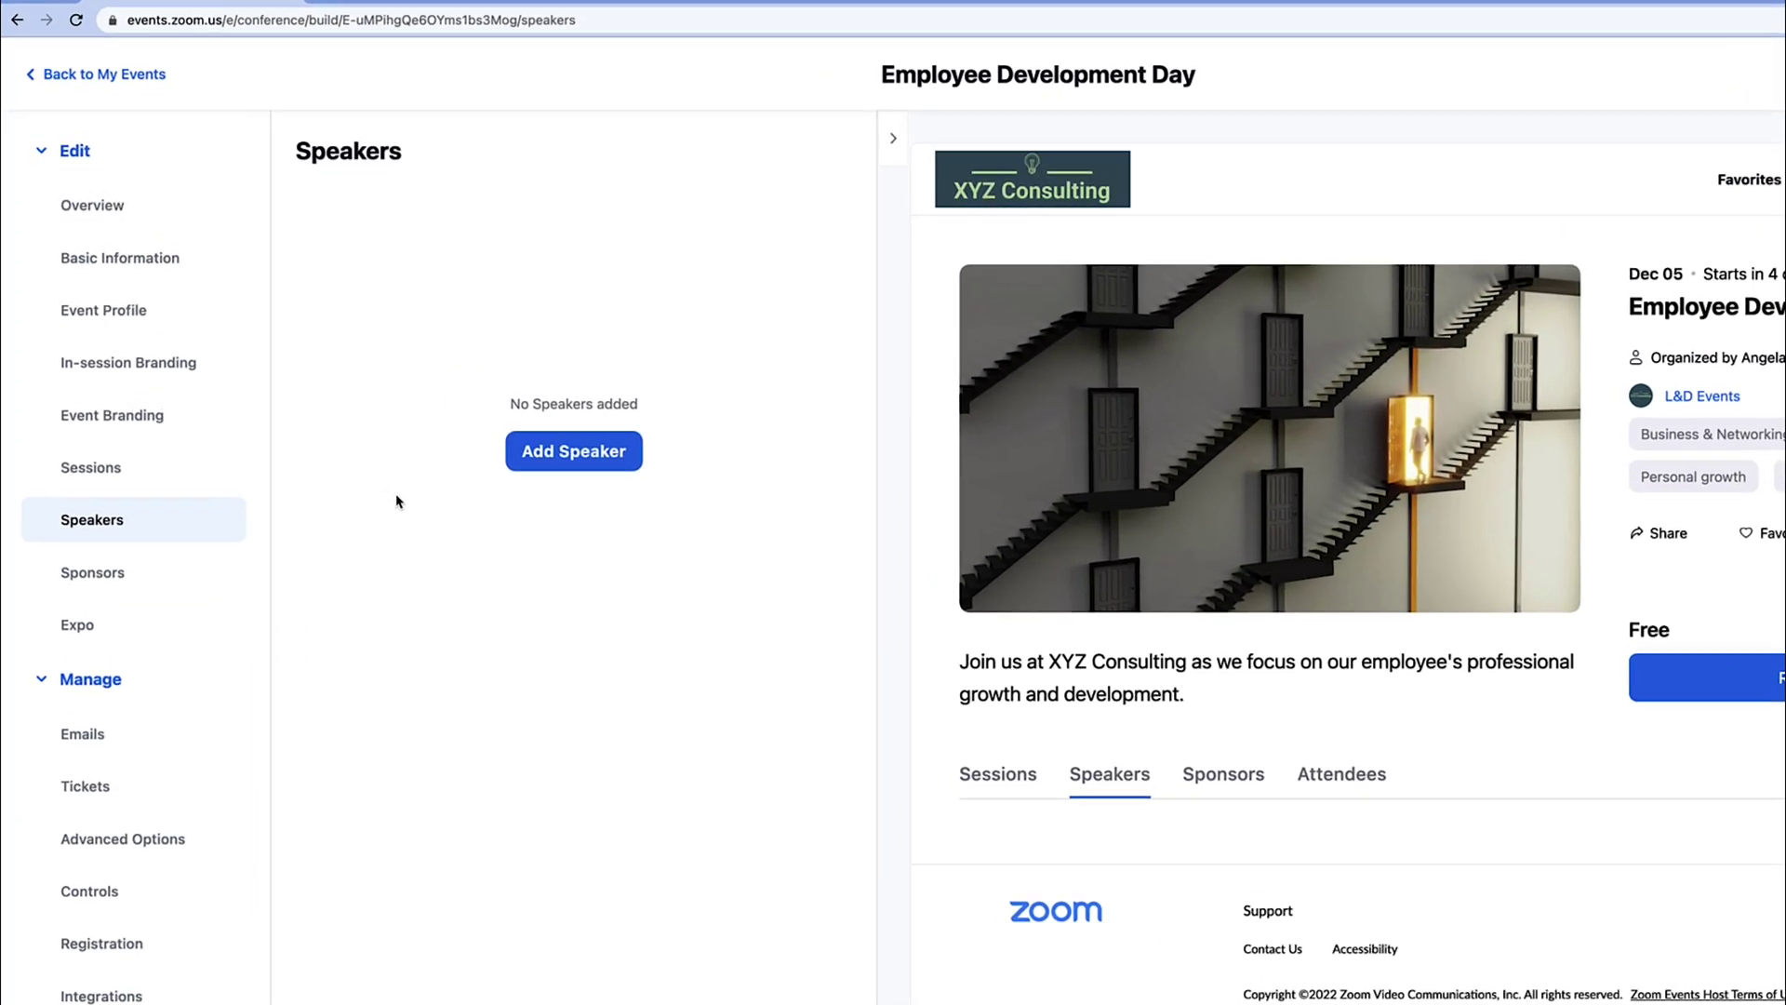
pyautogui.click(655, 515)
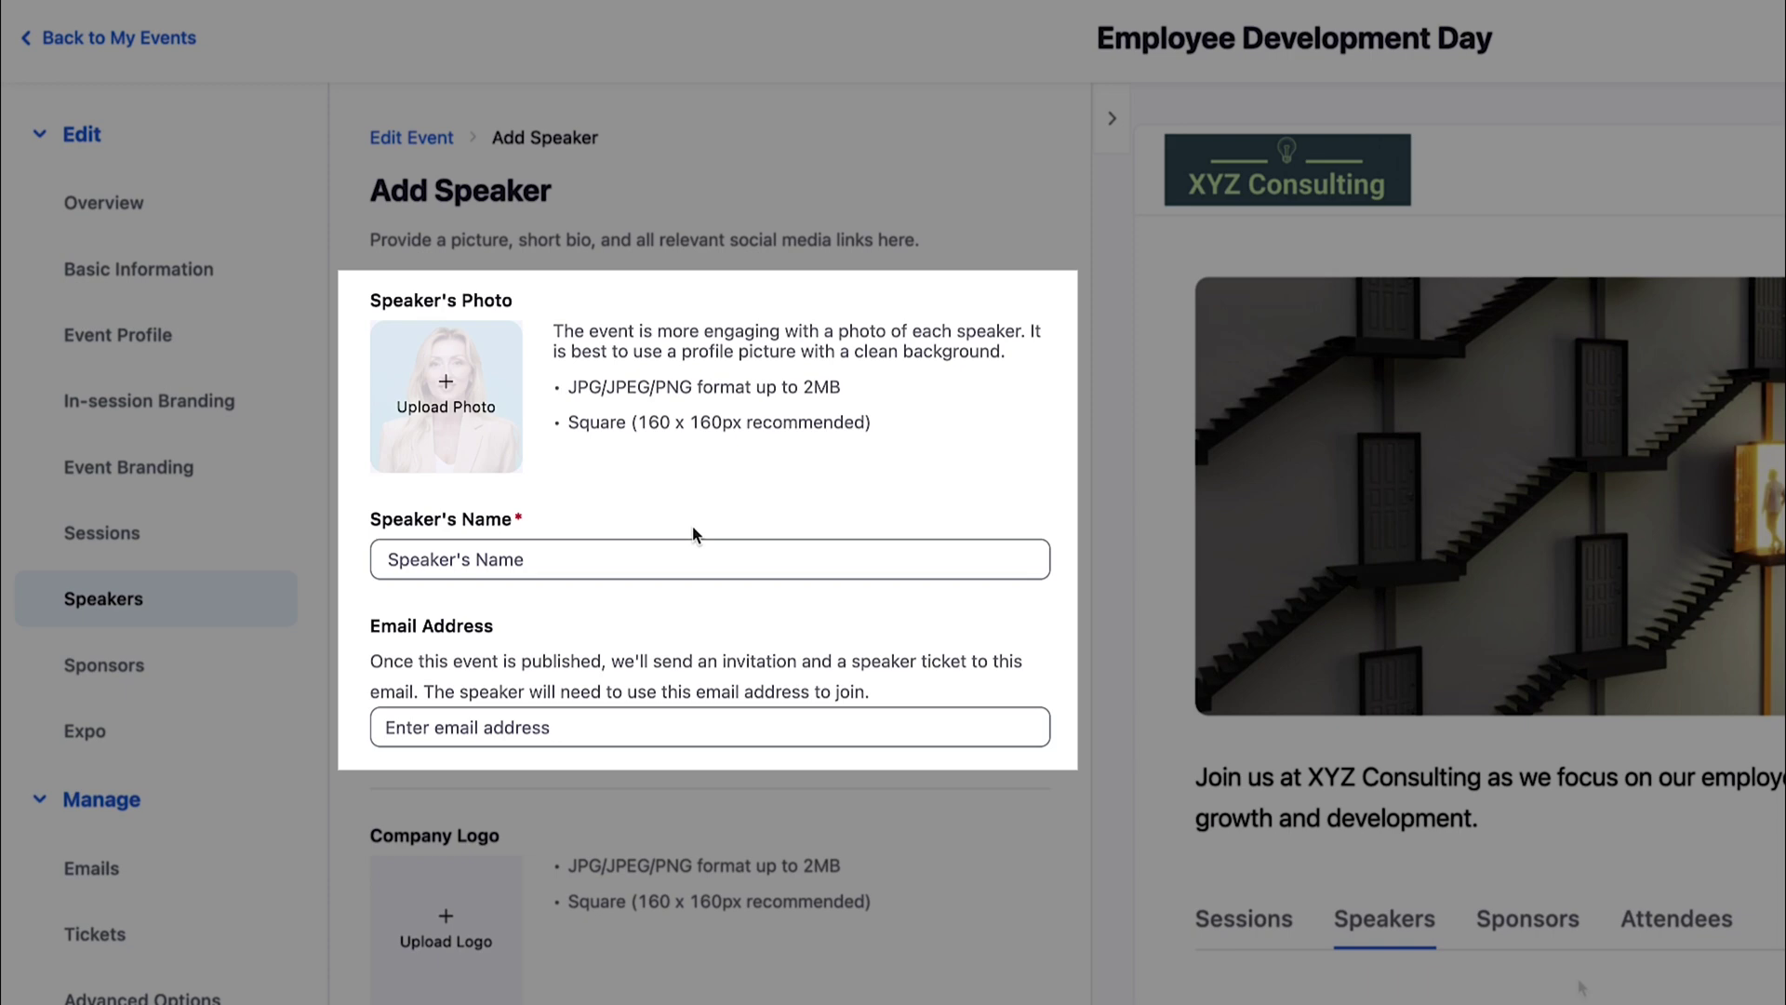
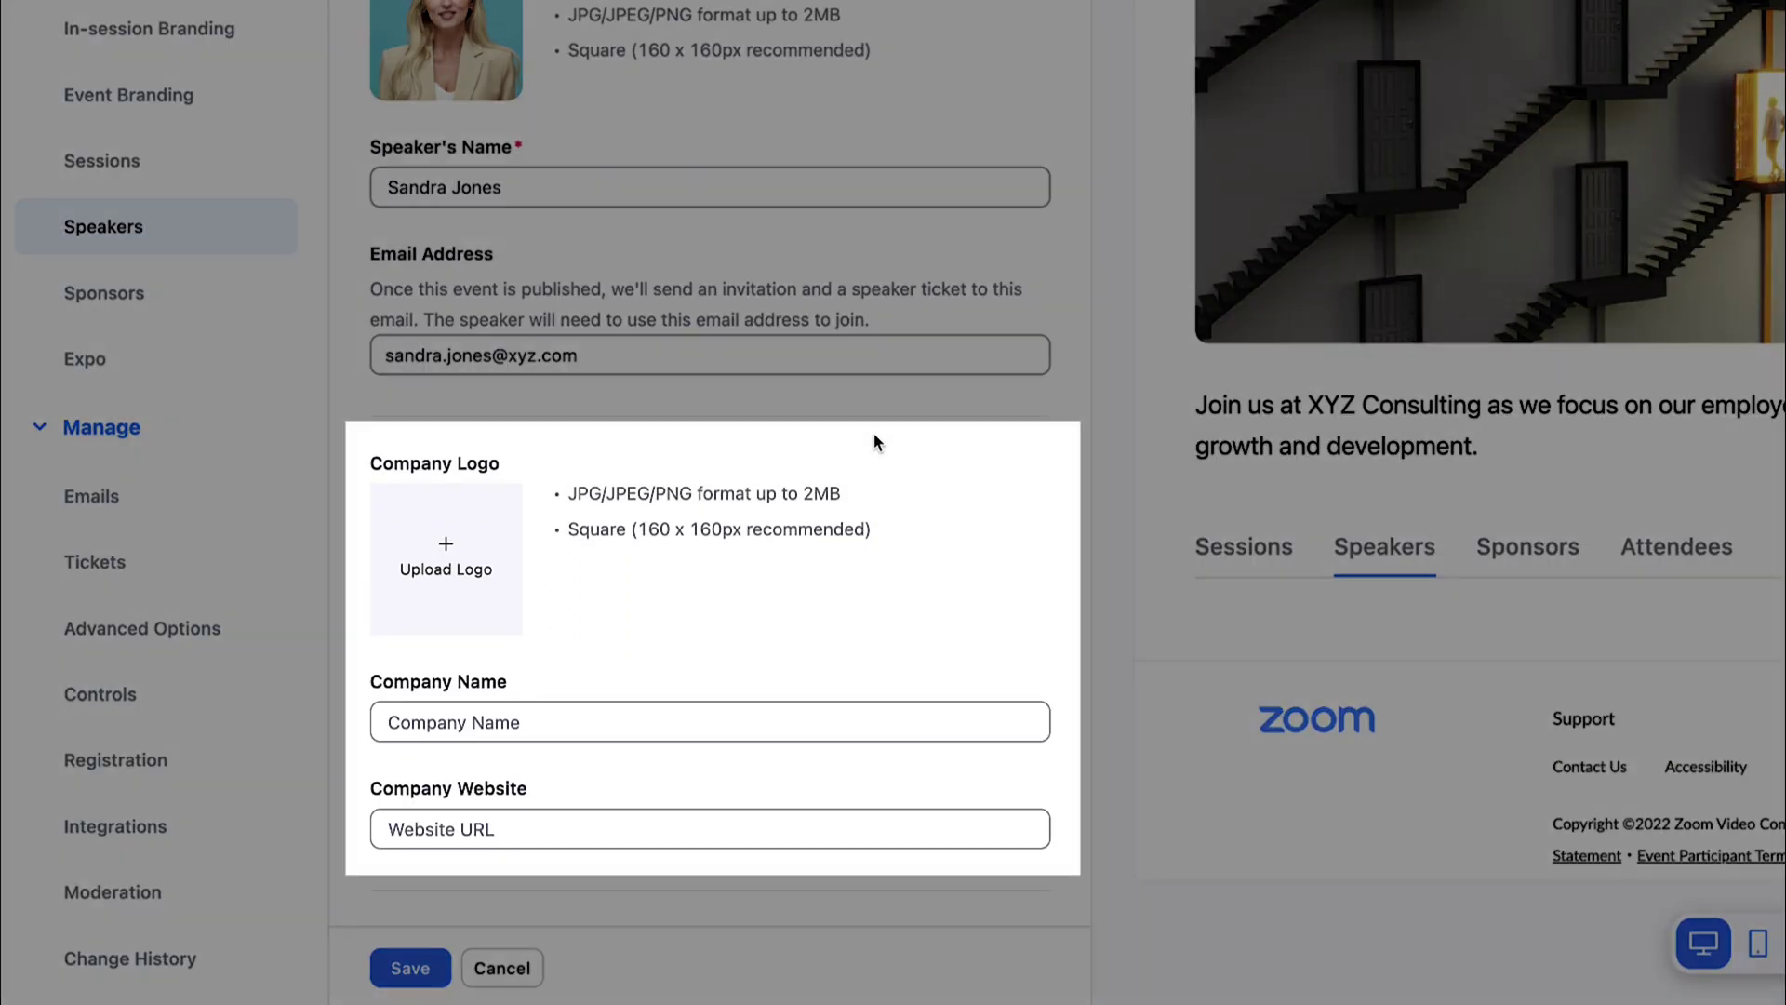
pyautogui.write('XYZ Consulting')
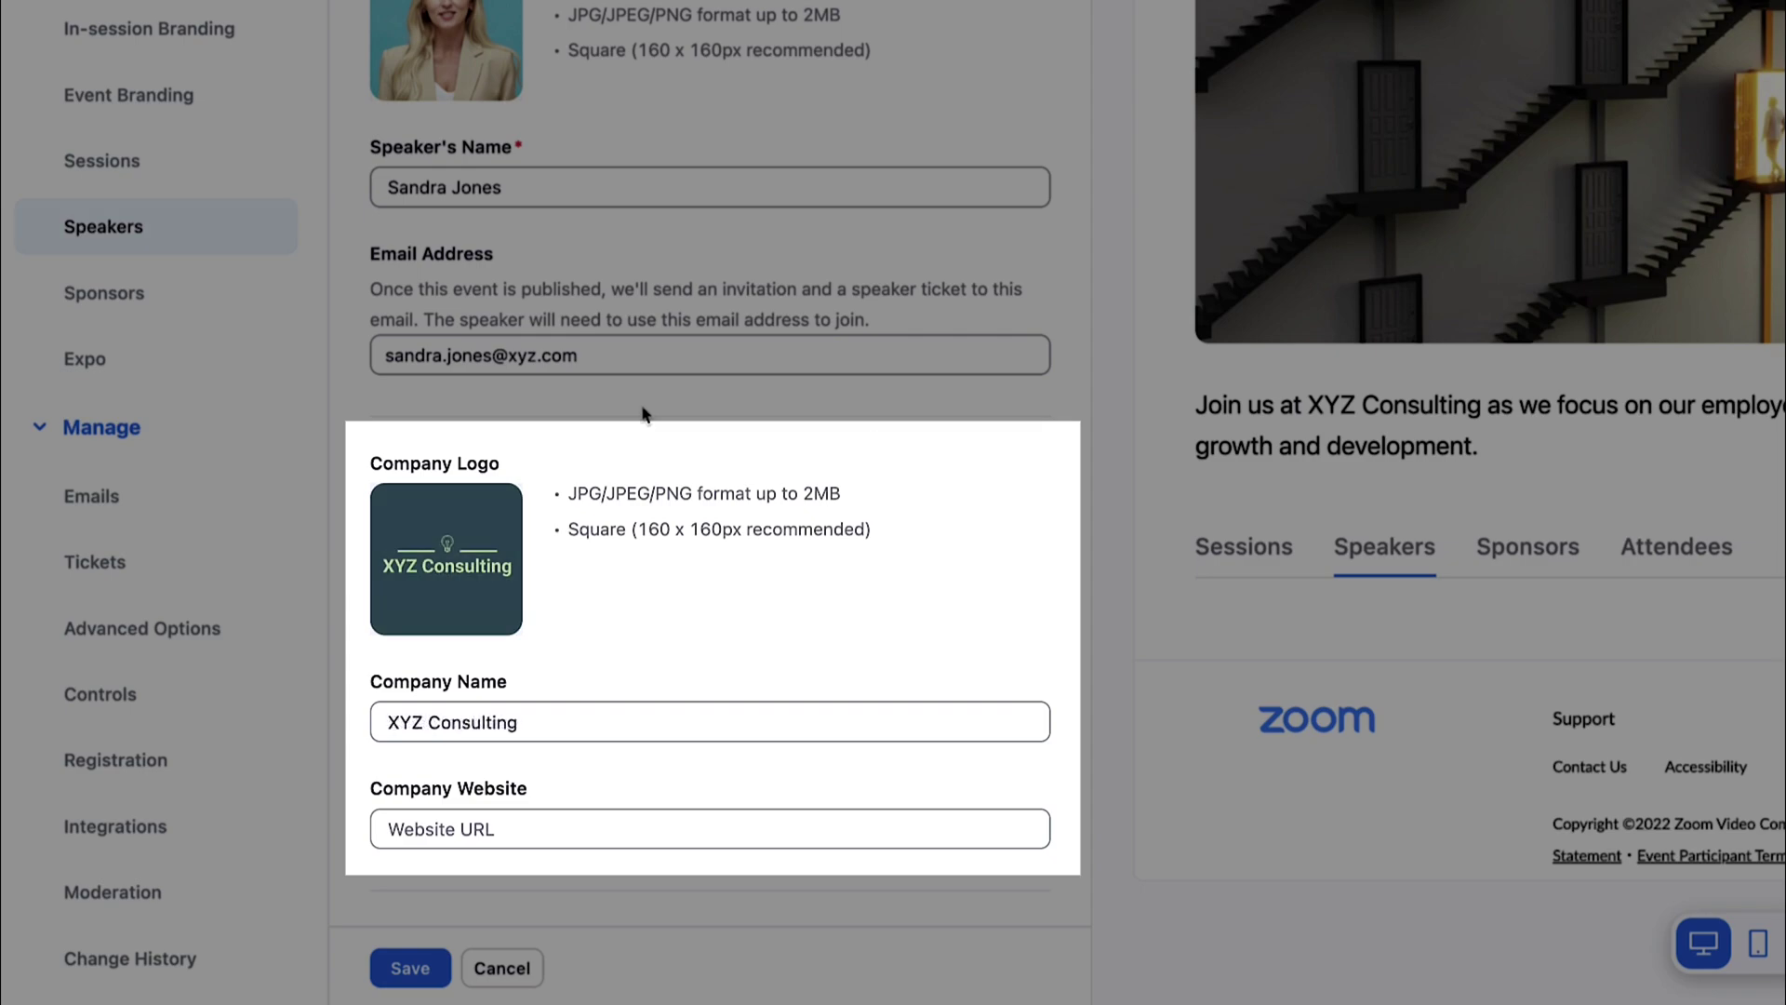
pyautogui.write('www.xyzconsulting.com')
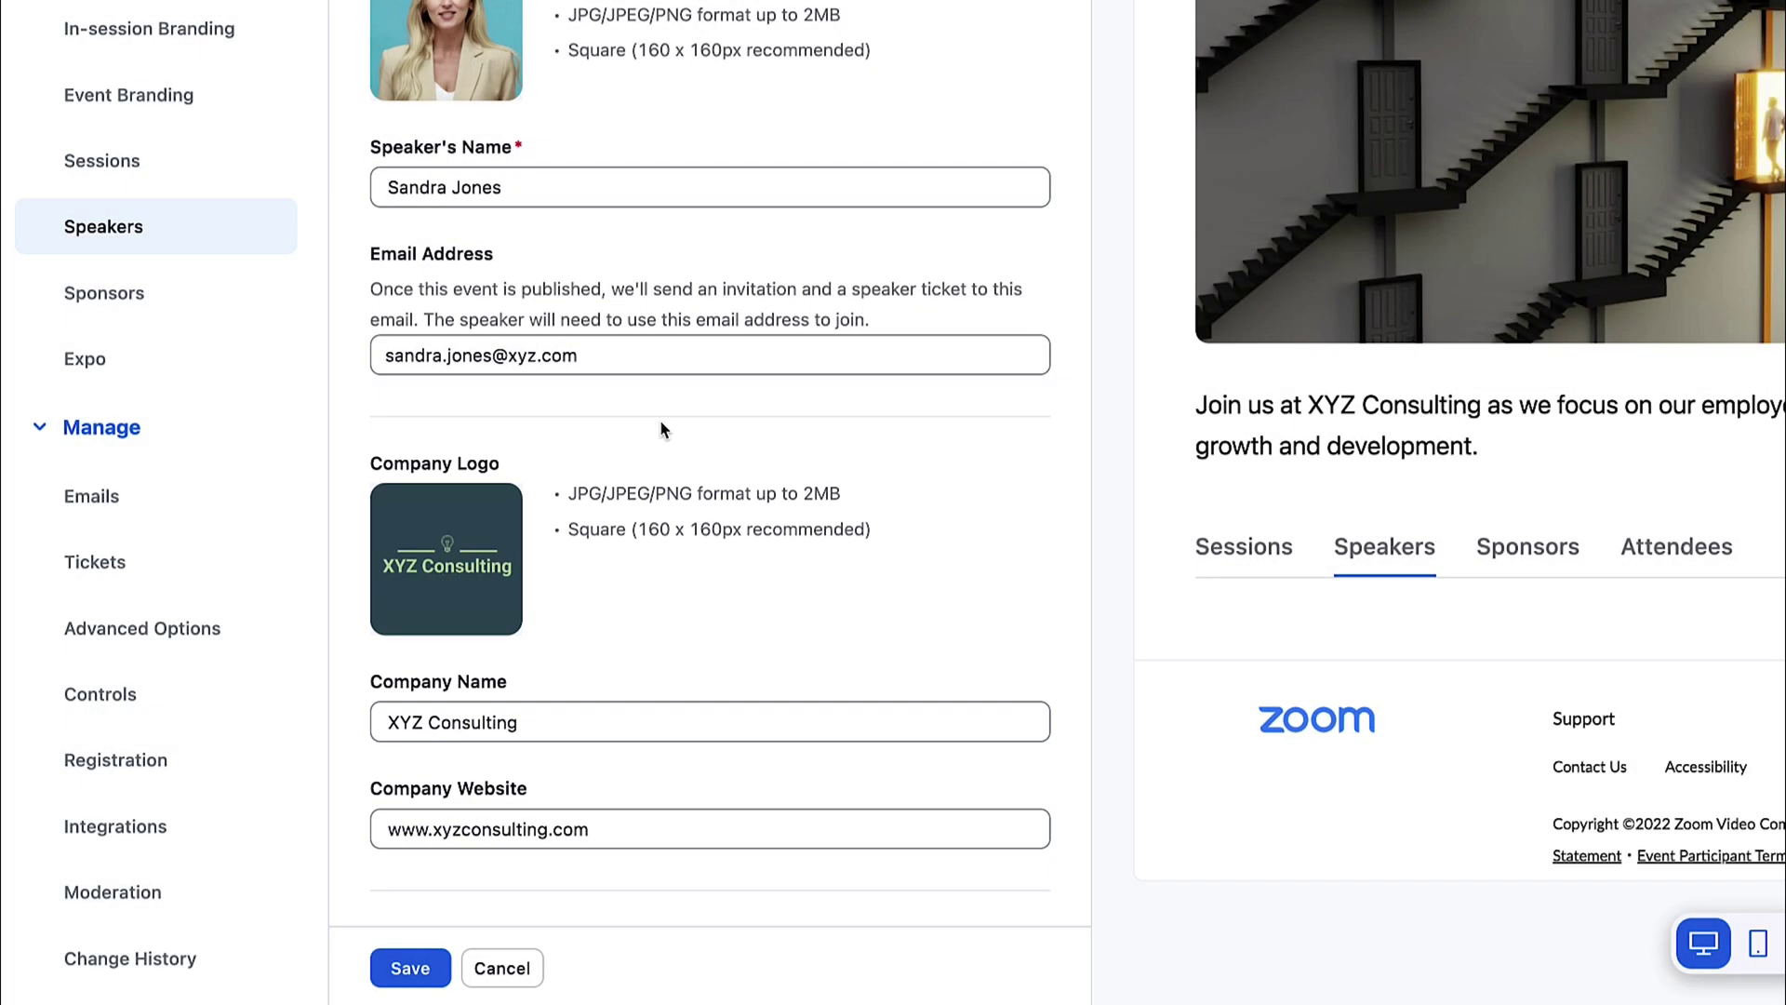
pyautogui.scroll(-5, 660, 421)
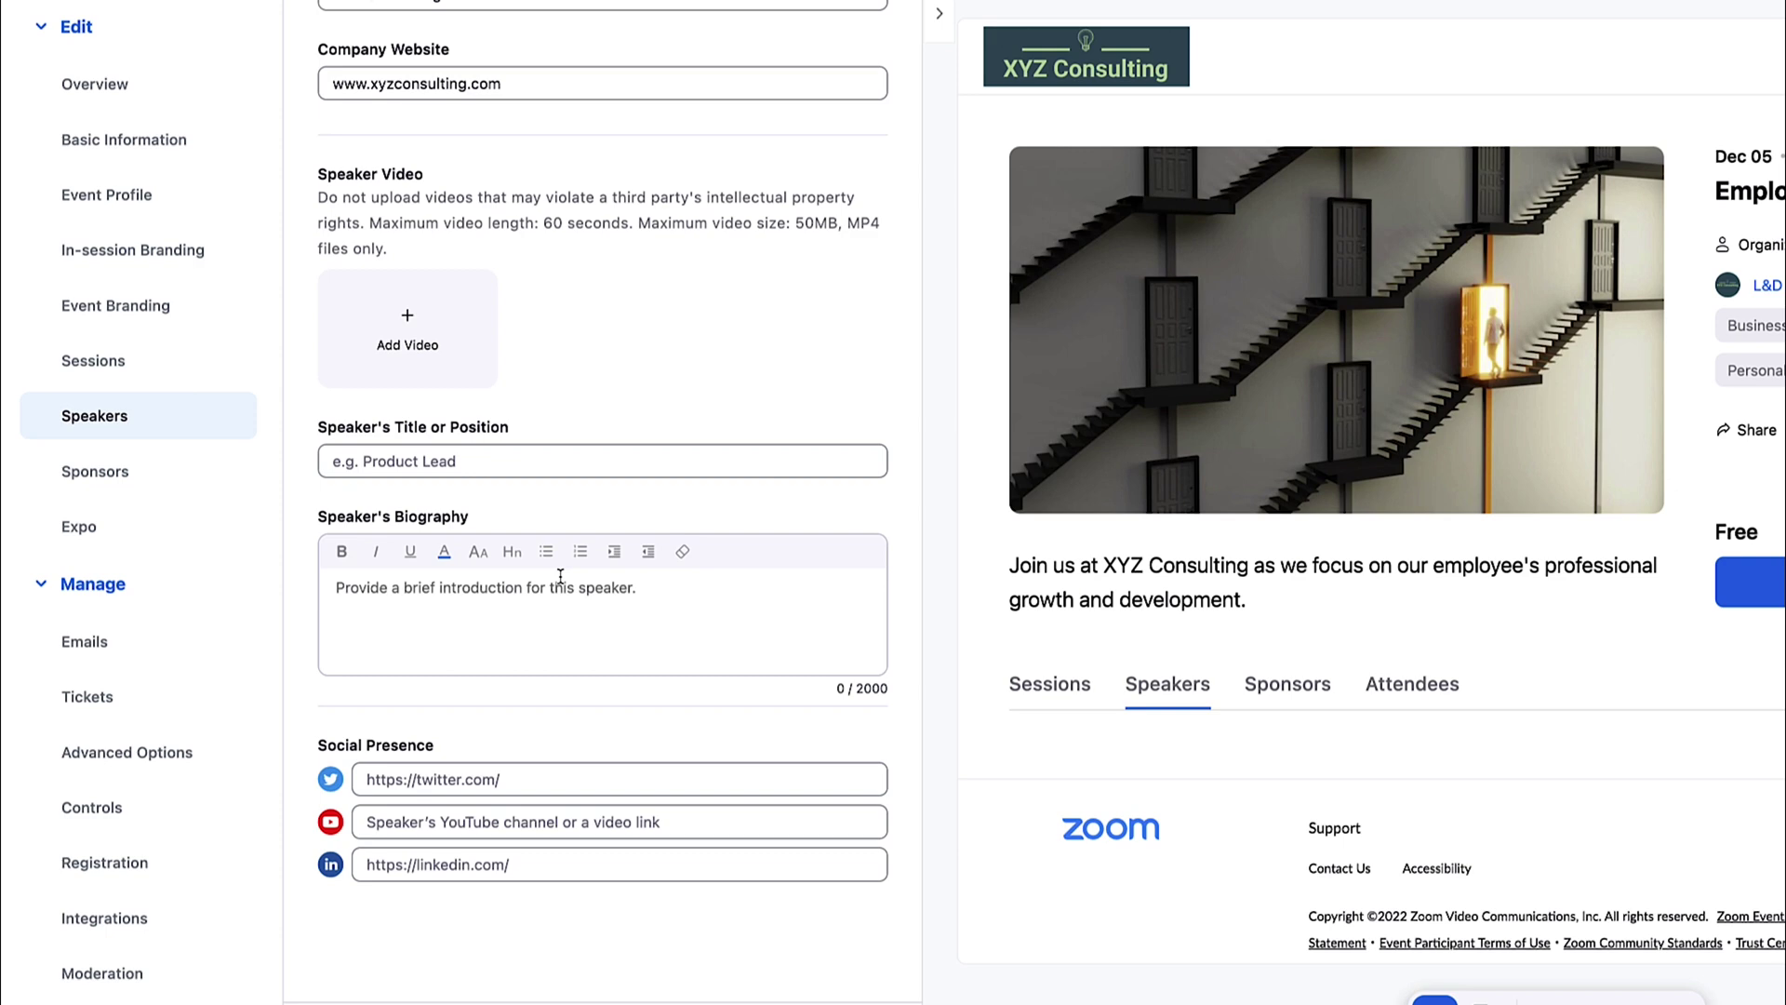
pyautogui.click(445, 353)
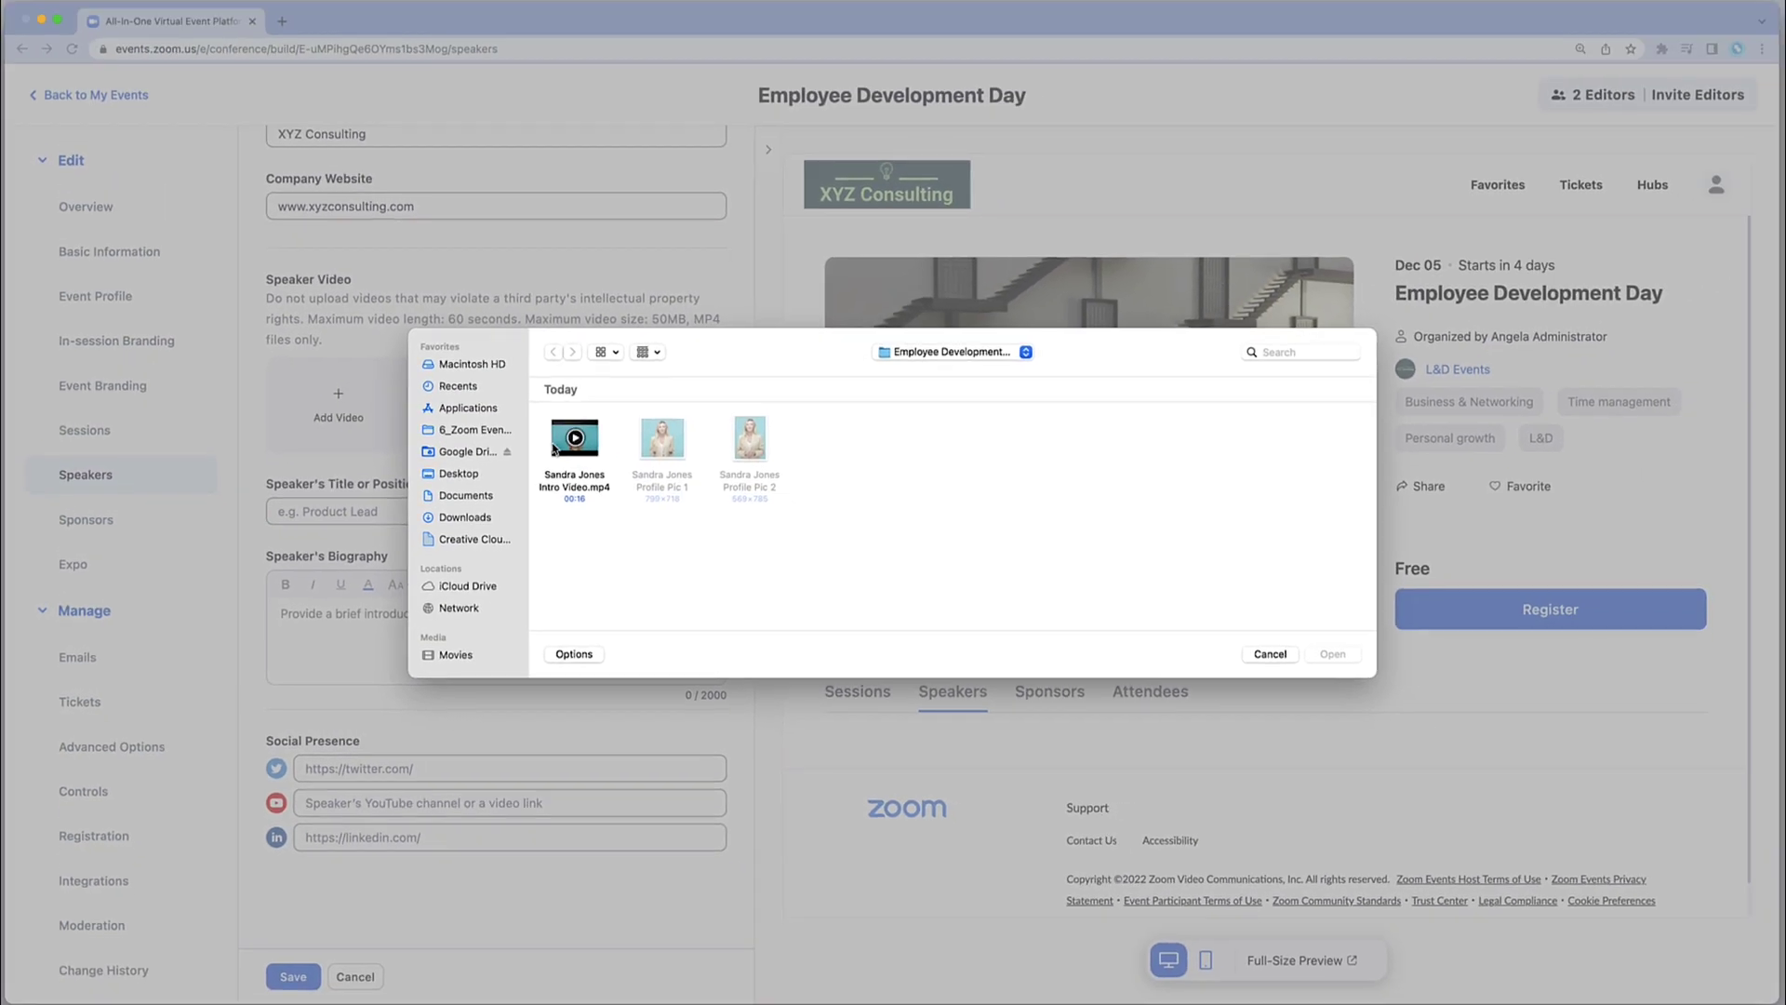
pyautogui.press('space')
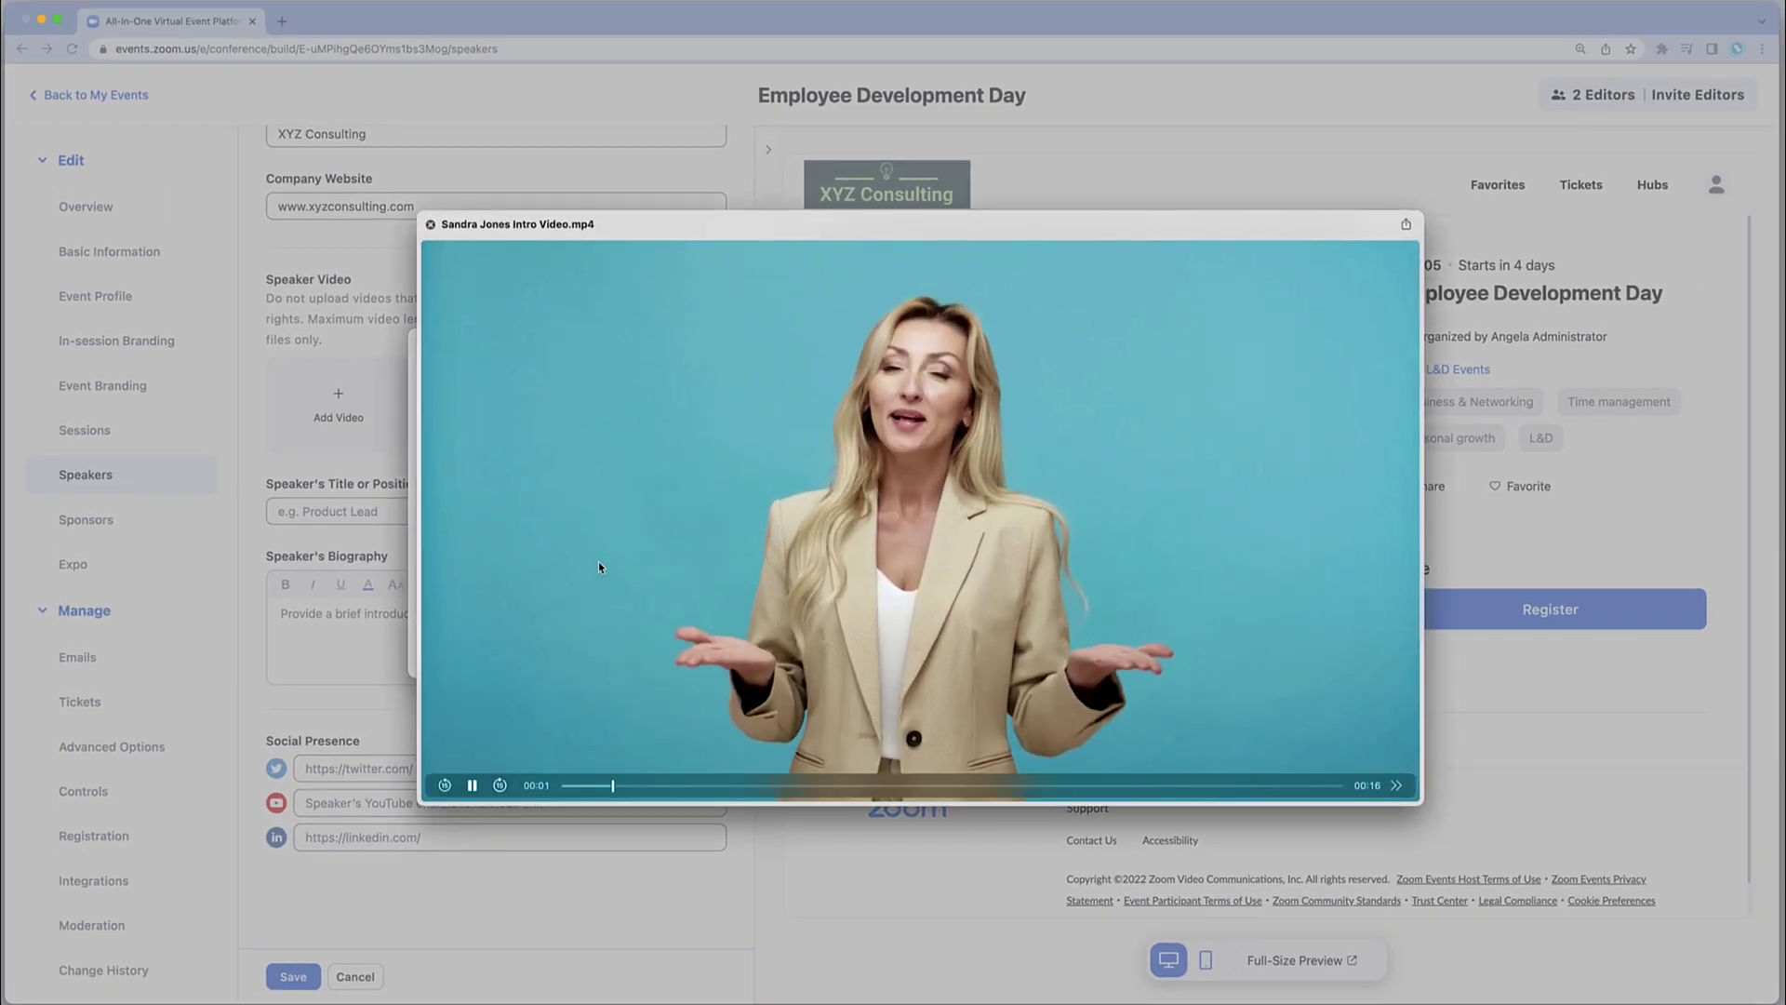
pyautogui.press('space')
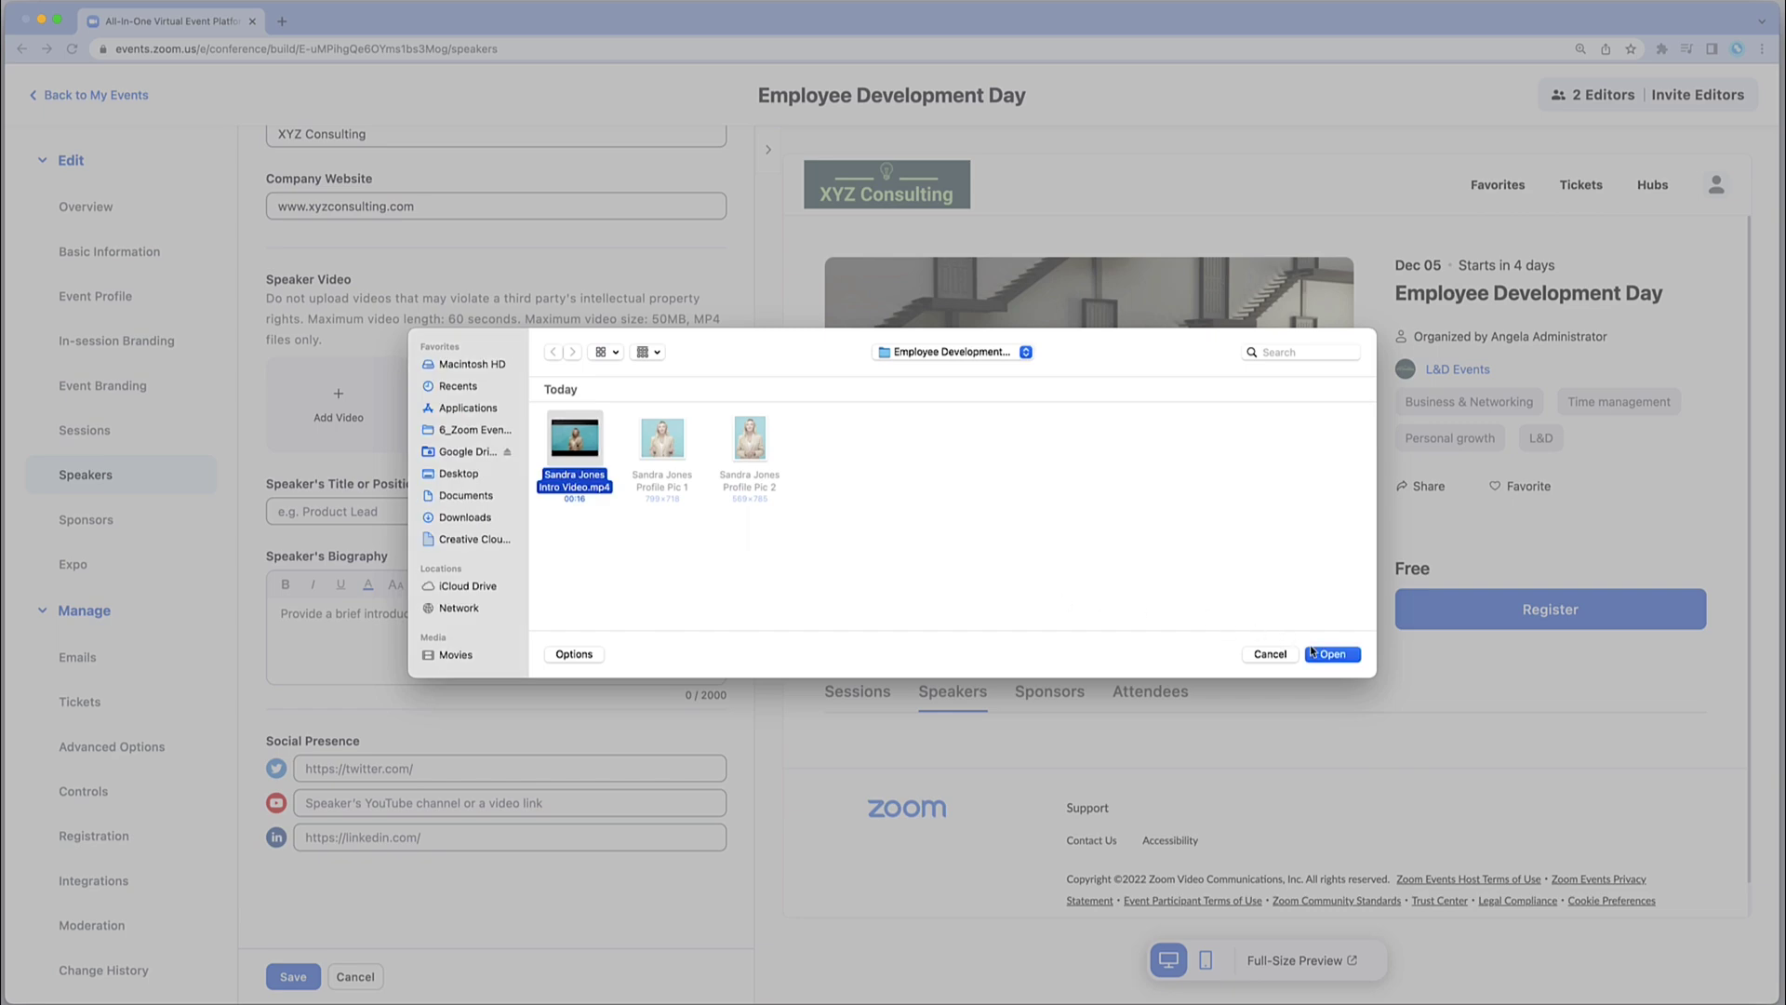
pyautogui.click(1328, 659)
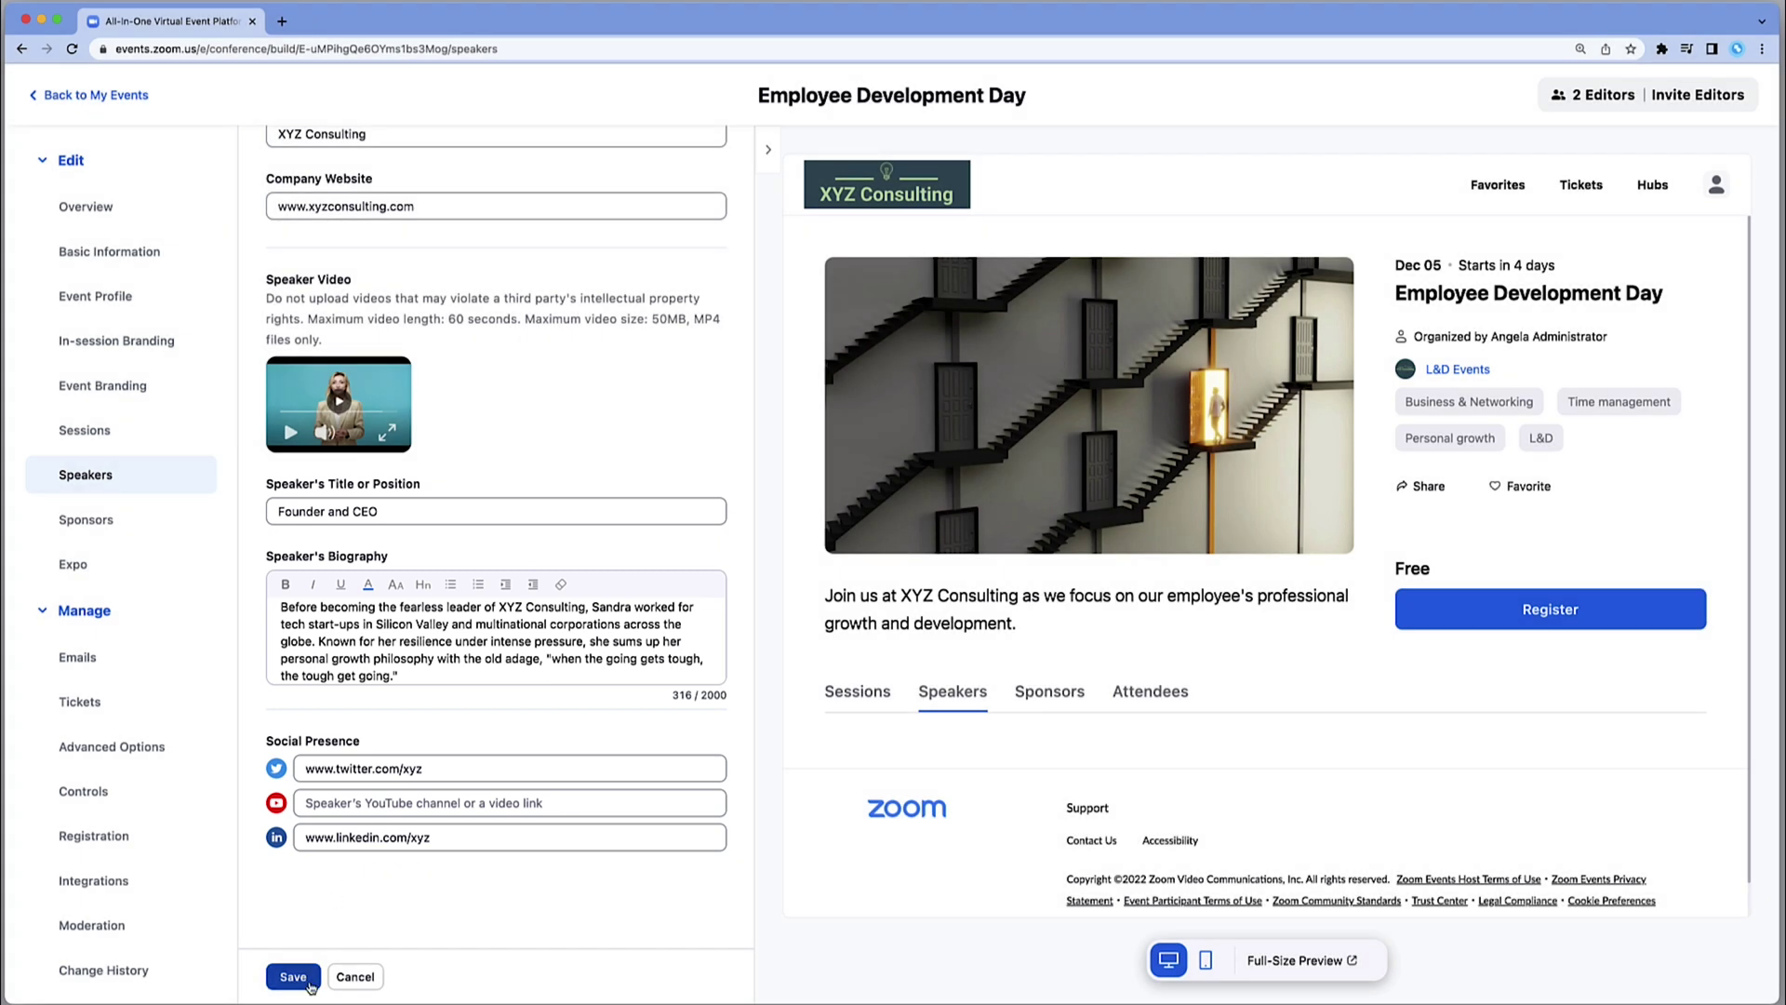
pyautogui.click(310, 980)
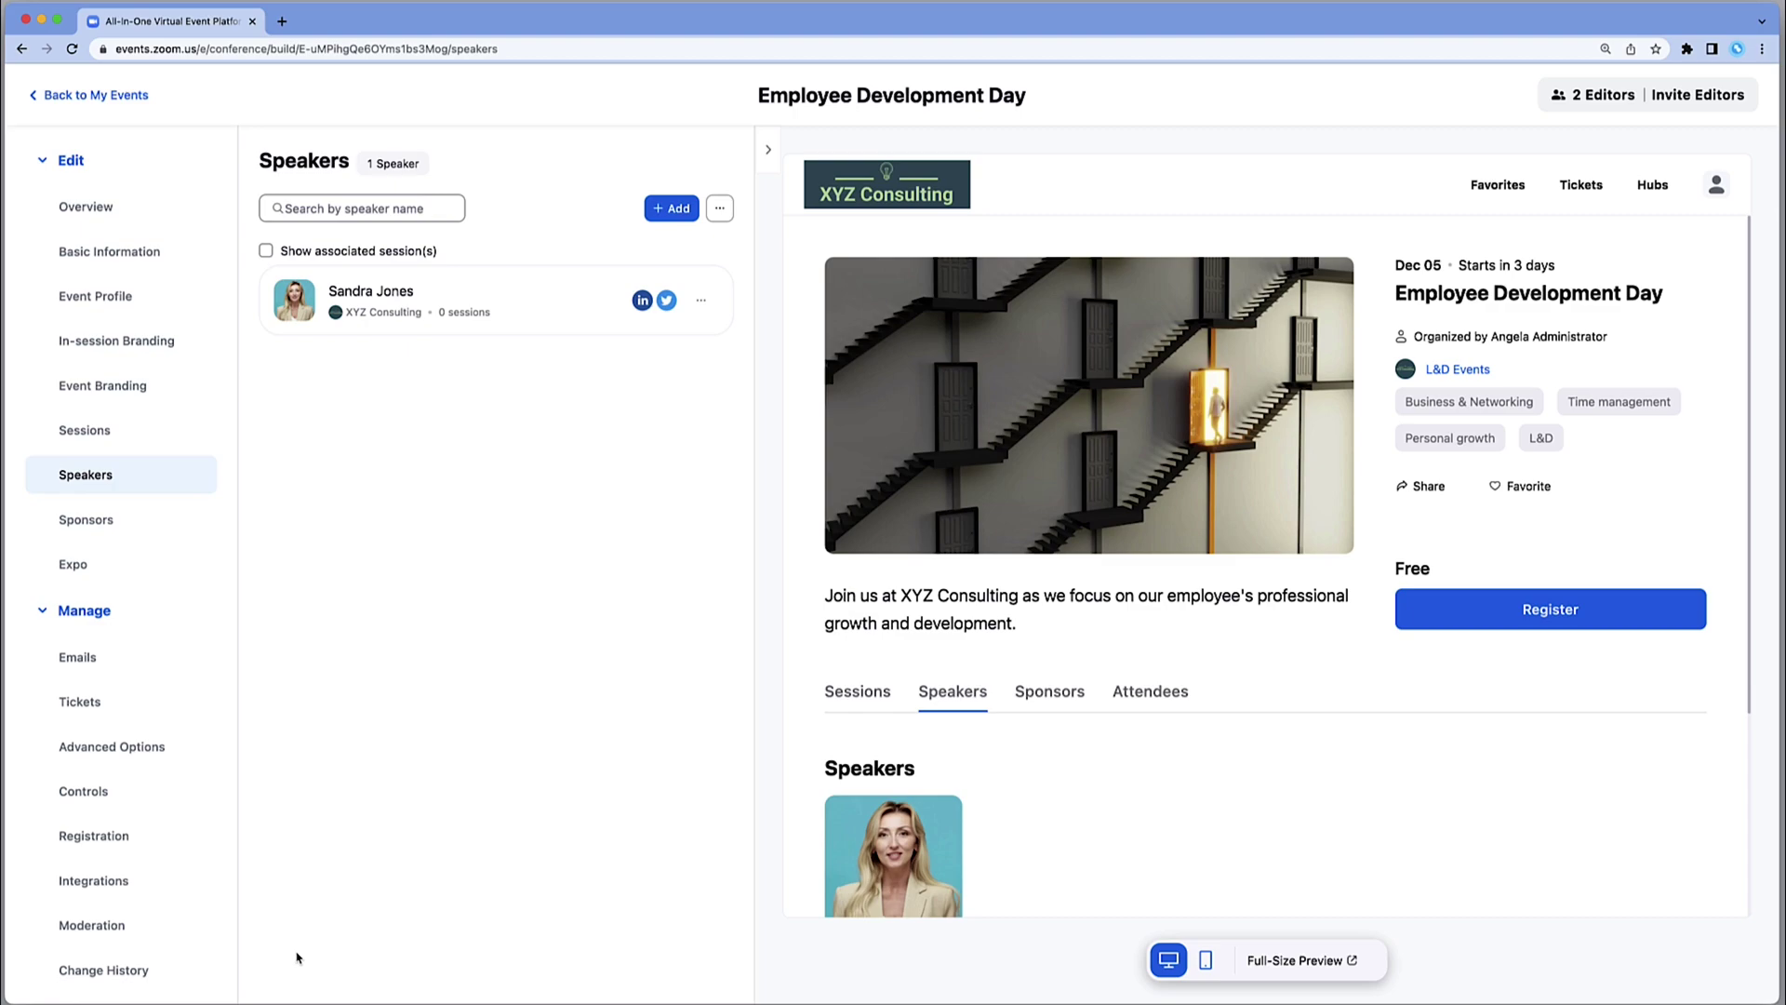
# - Assign the existing speaker to the Keynote Address session
pyautogui.click(184, 434)
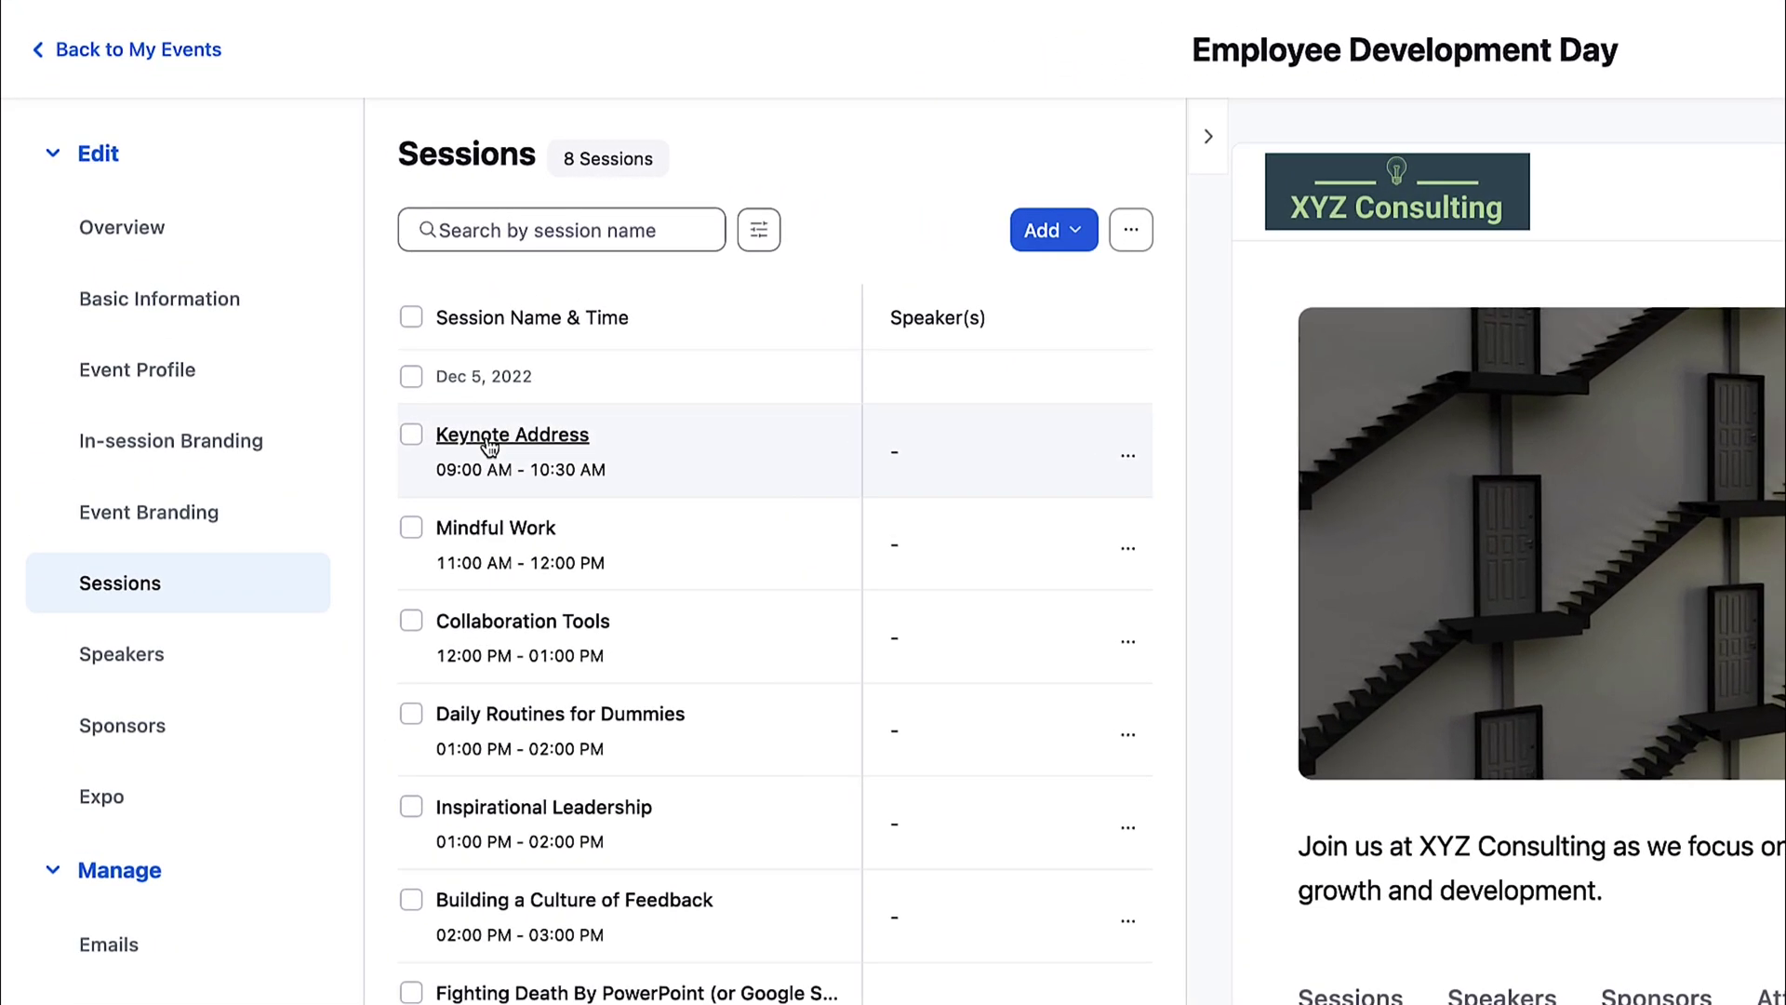
pyautogui.click(365, 372)
pyautogui.scroll(-2, 491, 444)
pyautogui.scroll(-9, 493, 447)
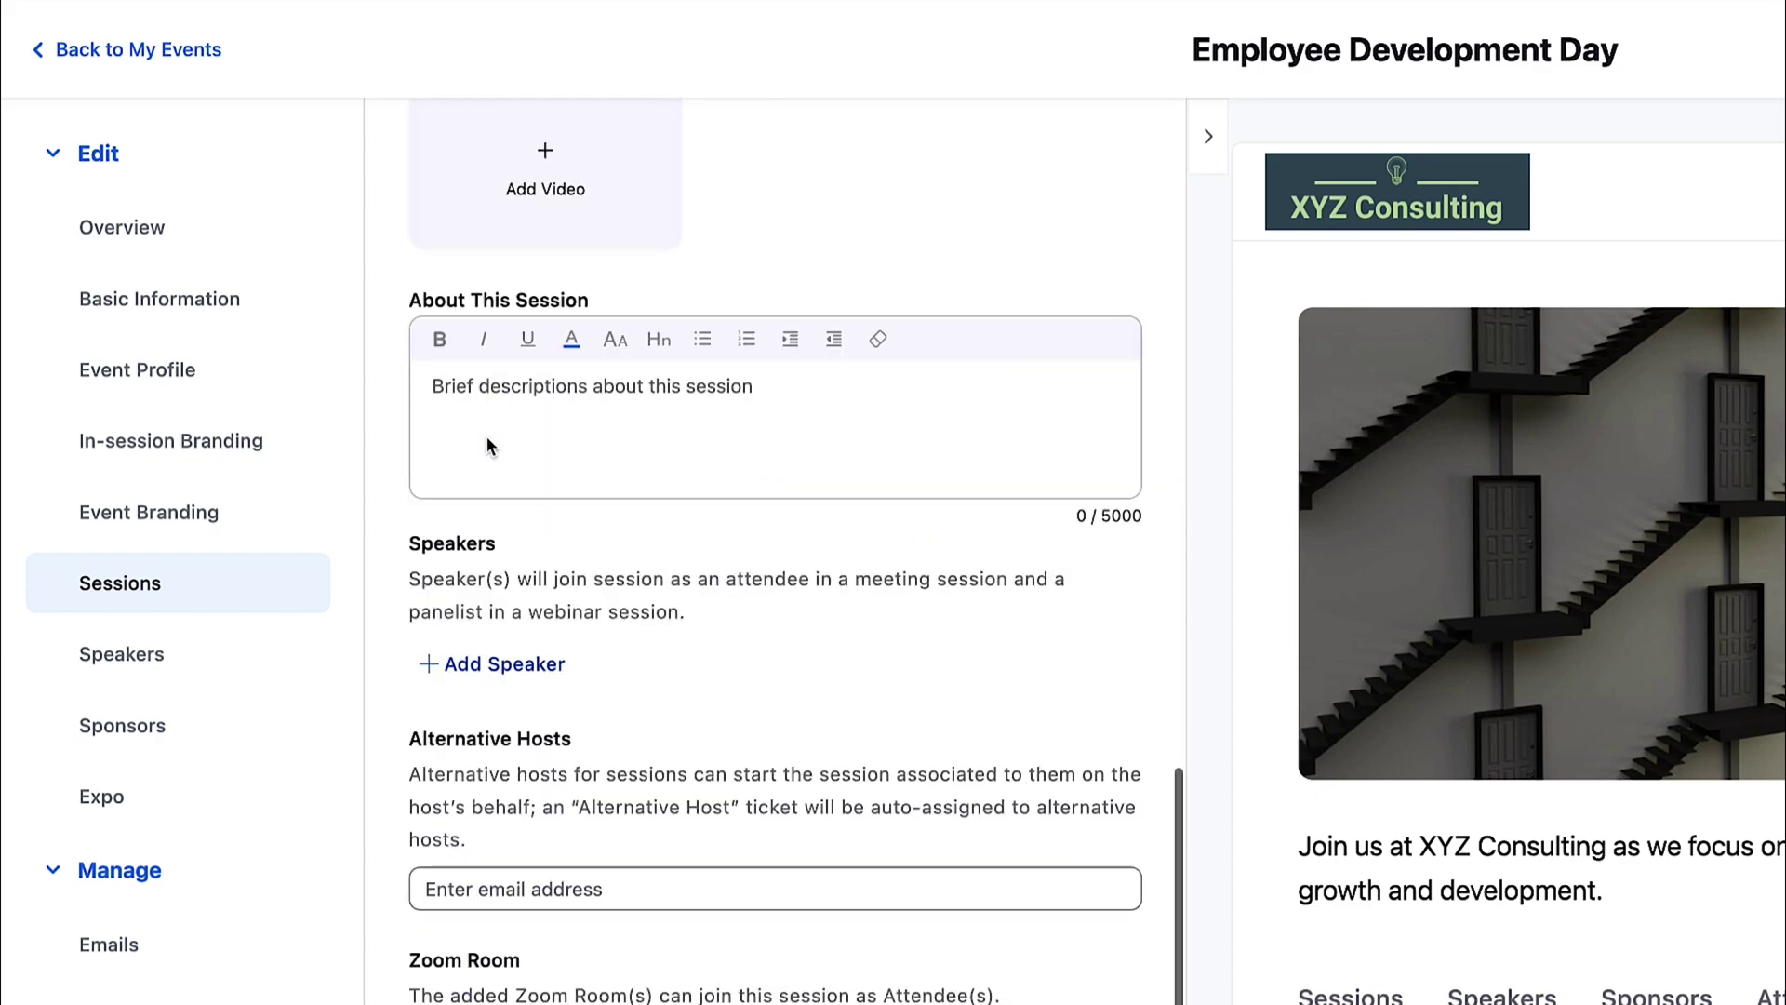
pyautogui.scroll(-2, 503, 453)
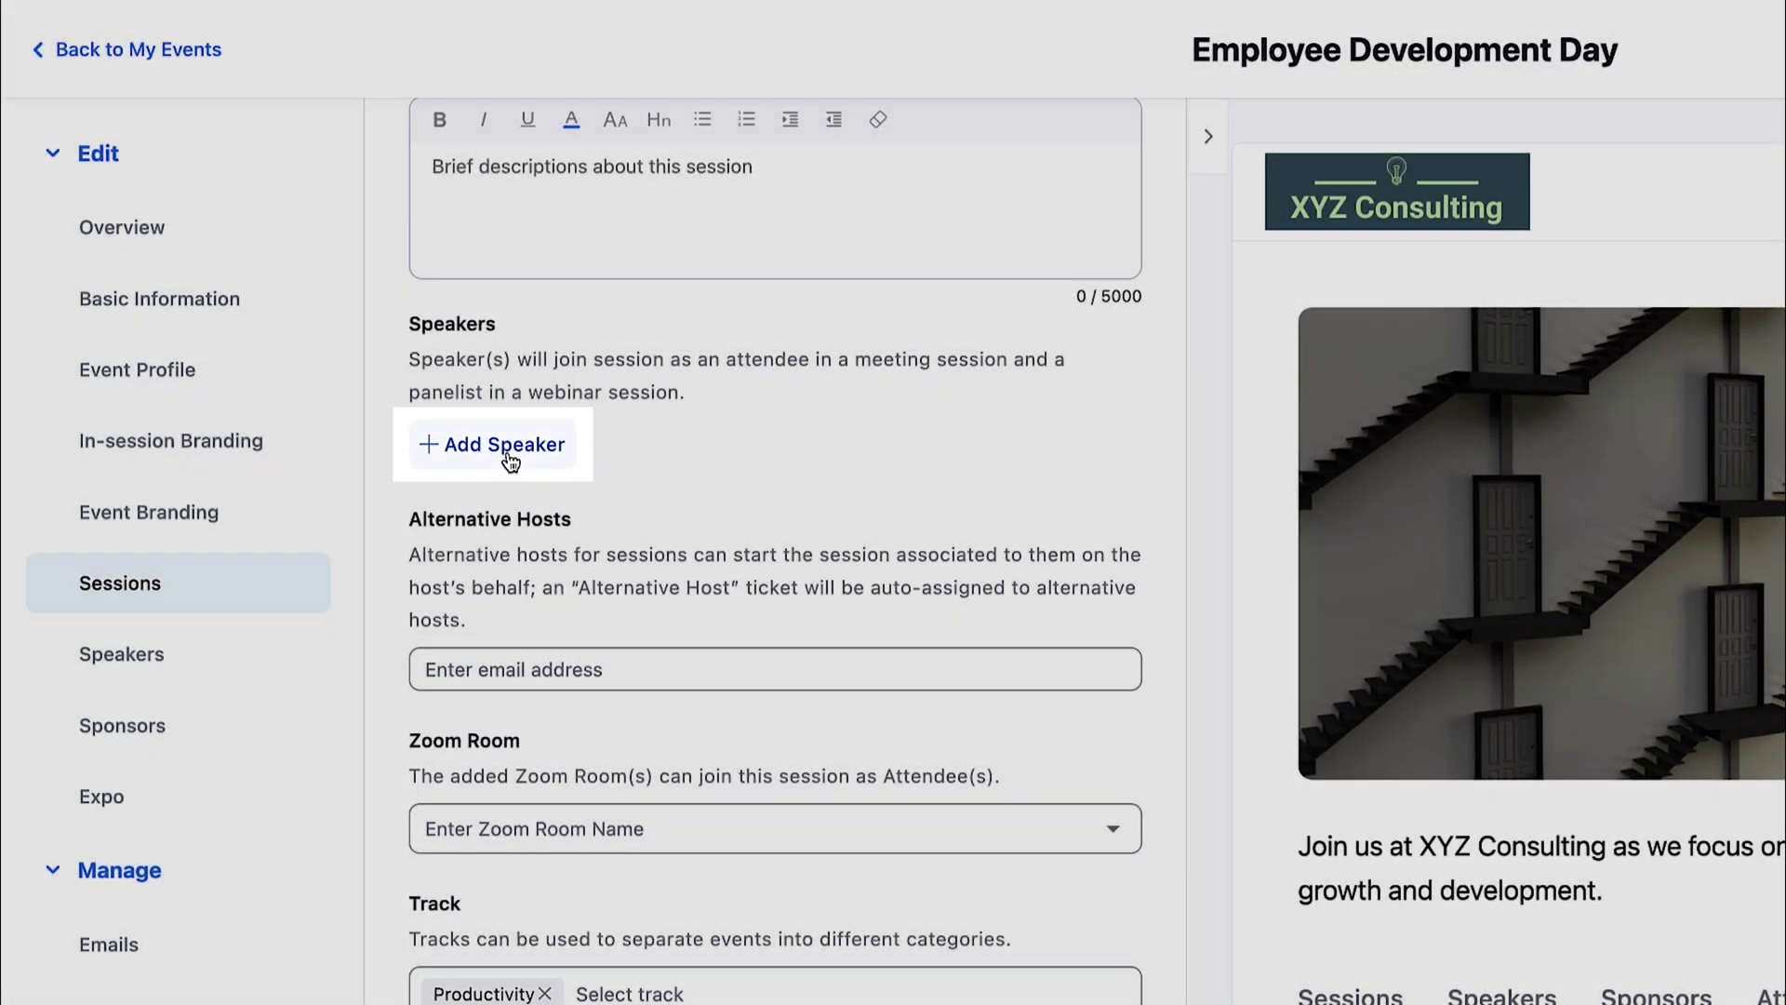
pyautogui.click(510, 456)
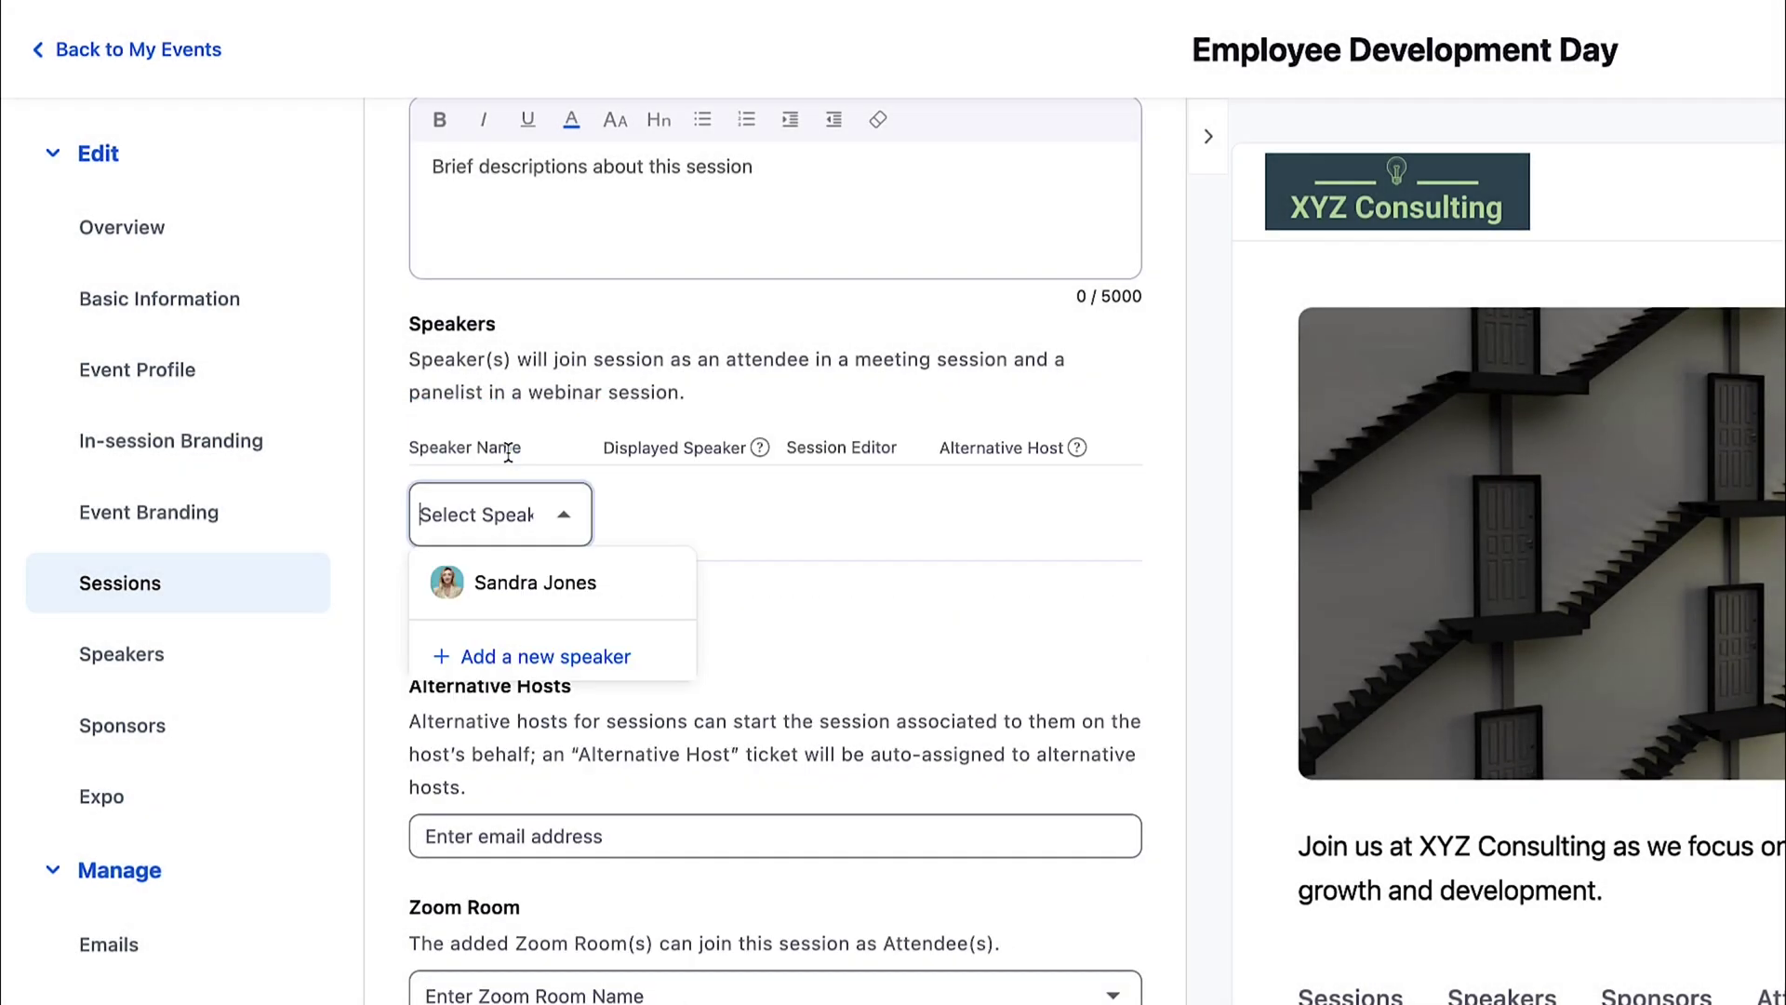
pyautogui.click(532, 583)
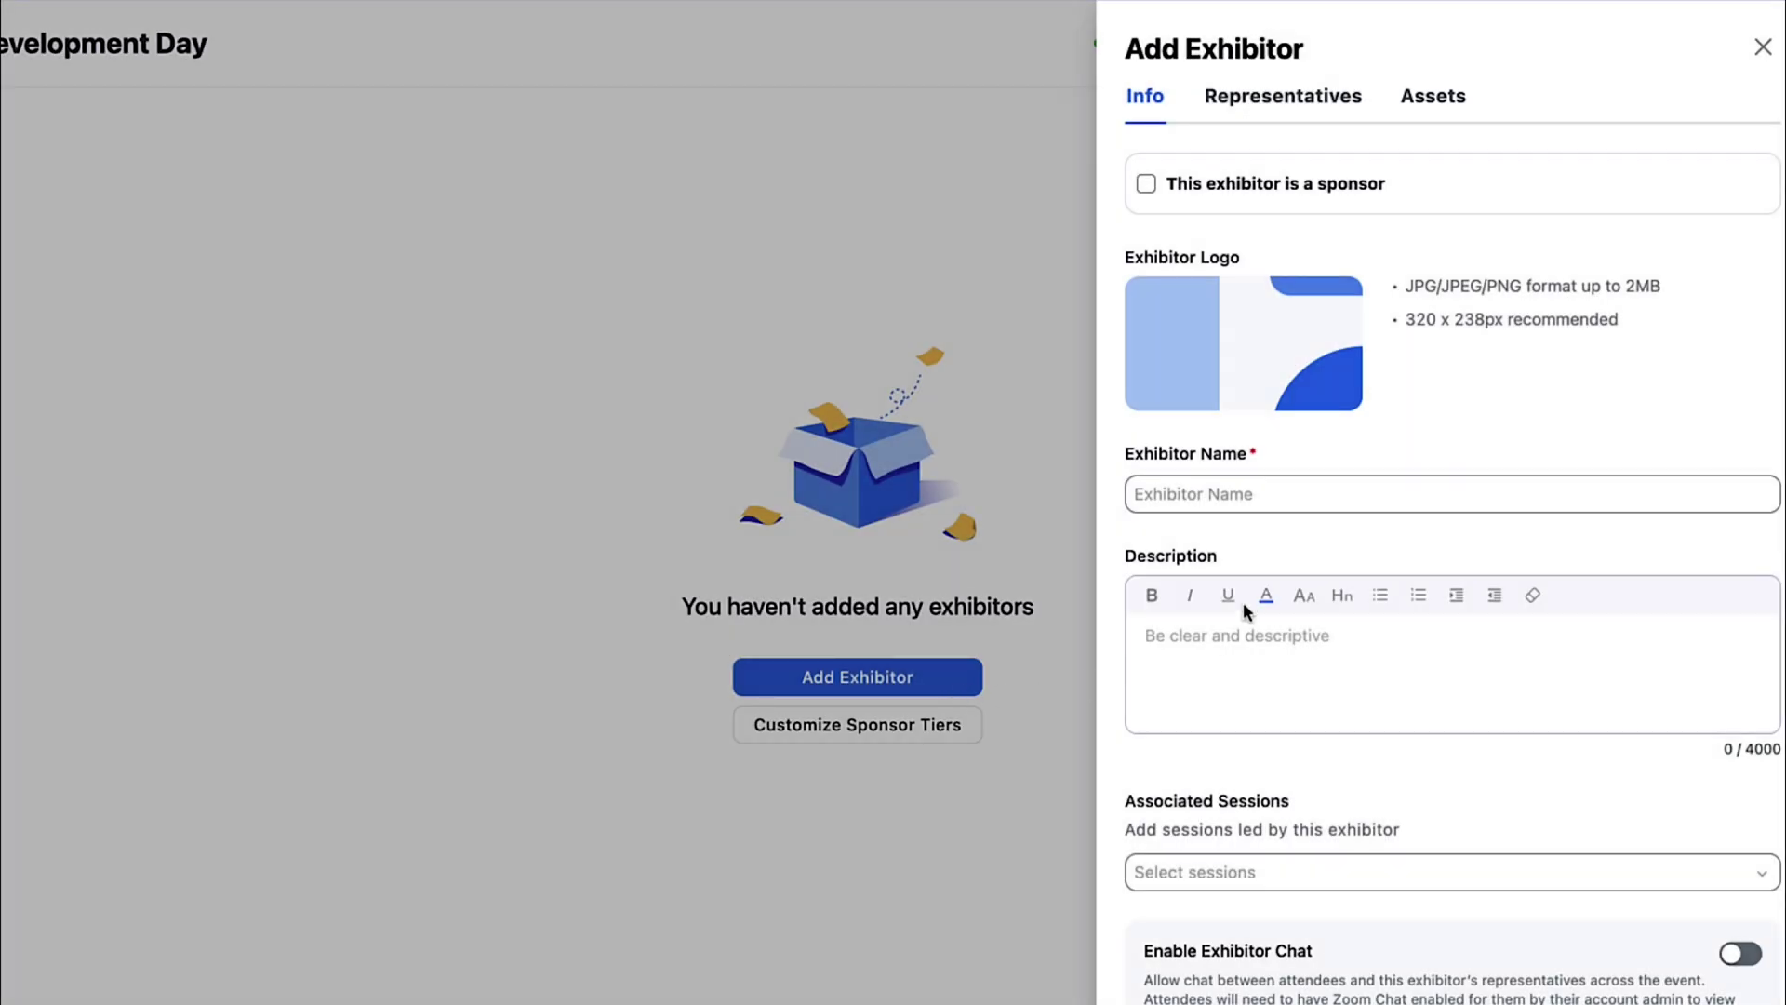
pyautogui.moveTo(1245, 342)
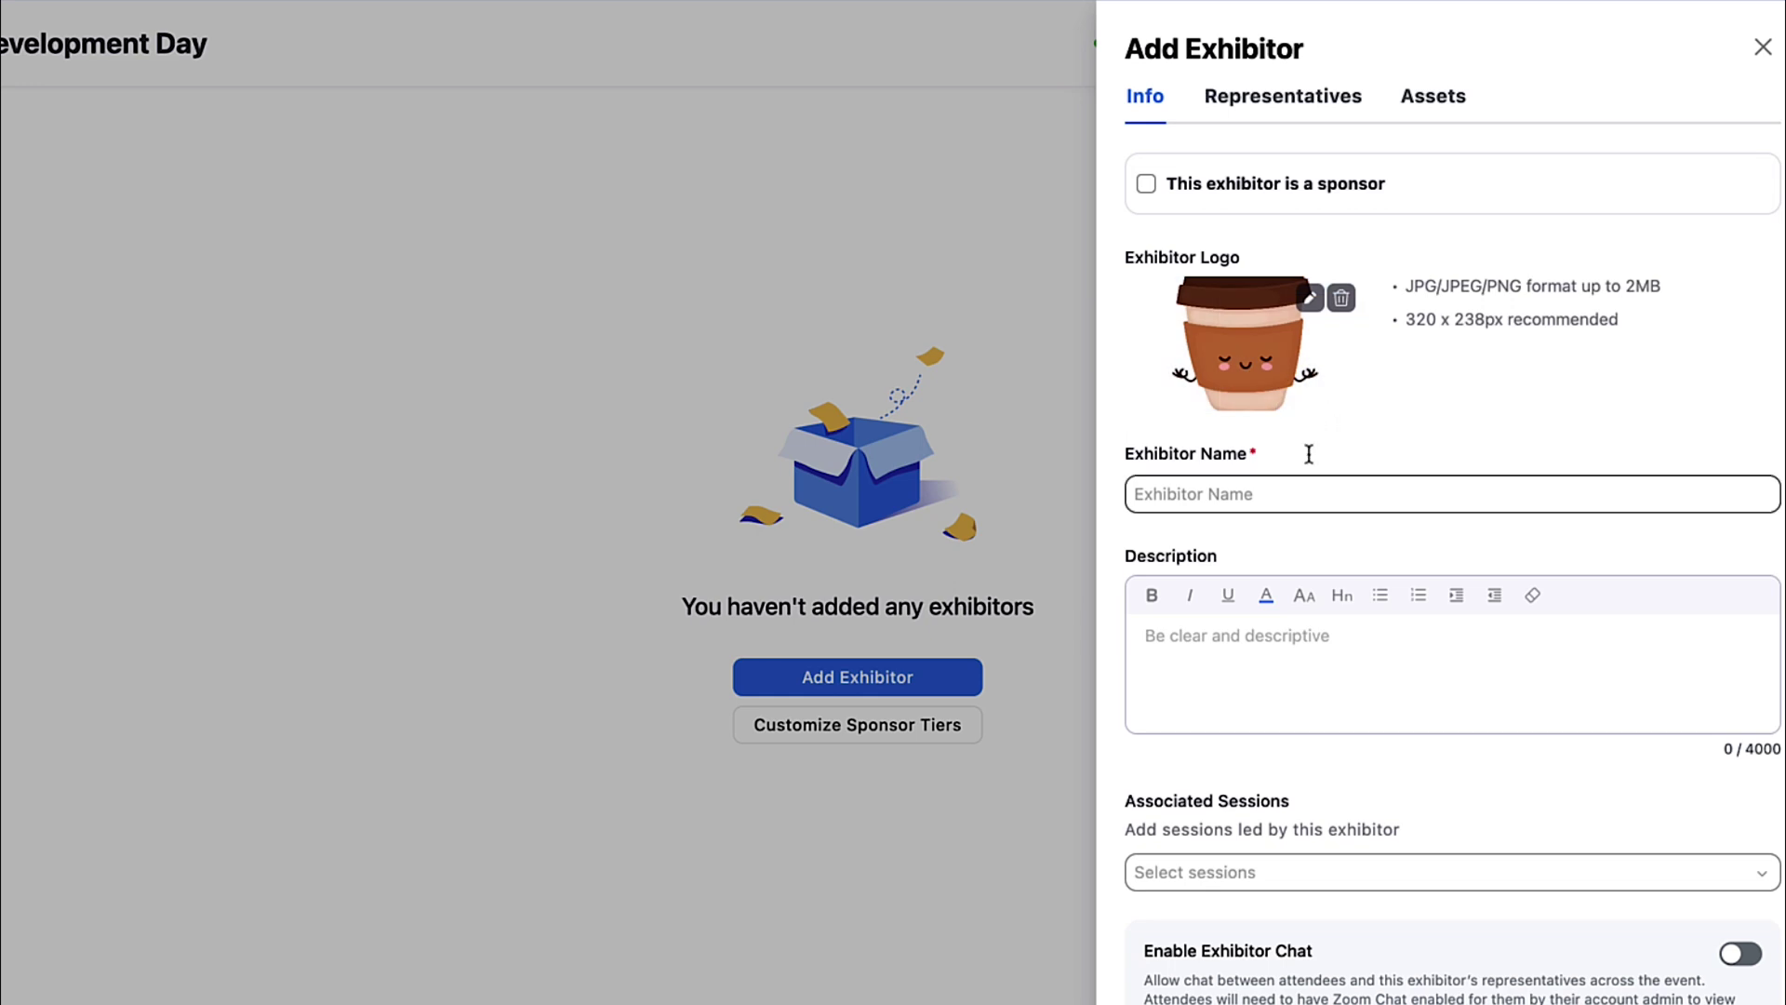
# - Name the exhibitor Mindful Mochas with description 'Find inner peace with mindful mochas.'
pyautogui.click(1306, 493)
pyautogui.write('Mindful Mochas')
pyautogui.click(1335, 690)
pyautogui.write('Find inner peace with mindful mochas.')
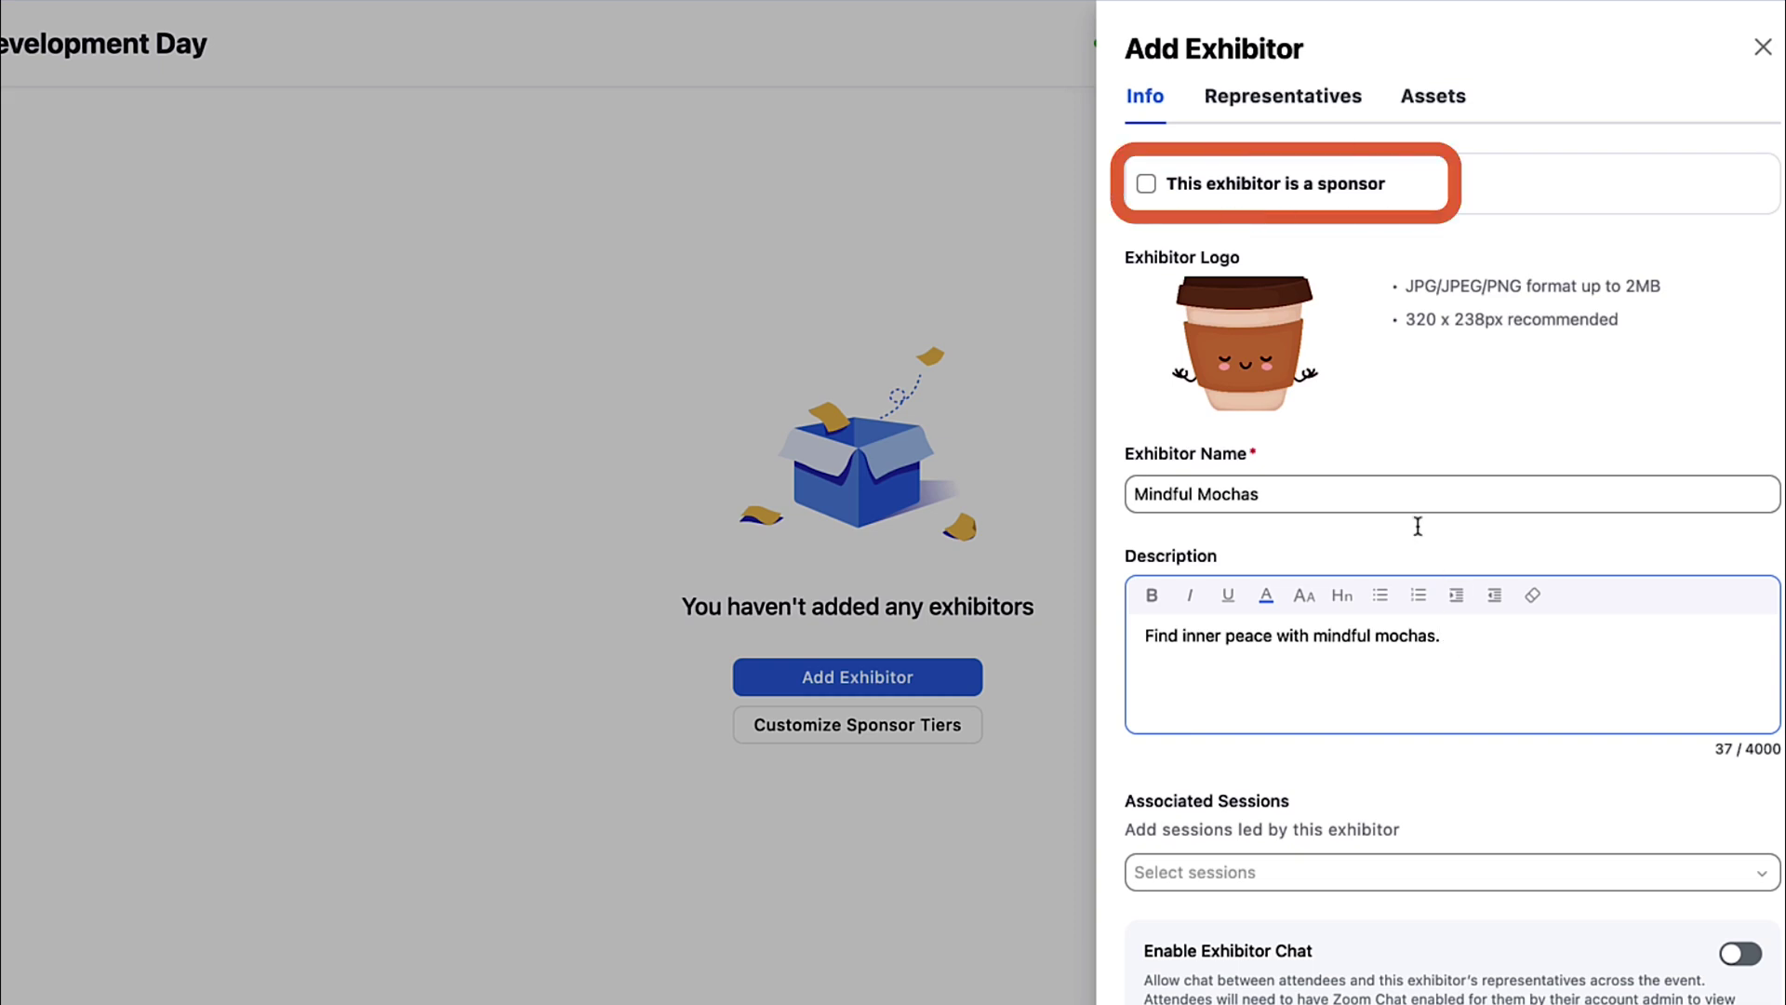
# - Mark the exhibitor as a sponsor and review the sponsor tier comparison
pyautogui.click(1146, 185)
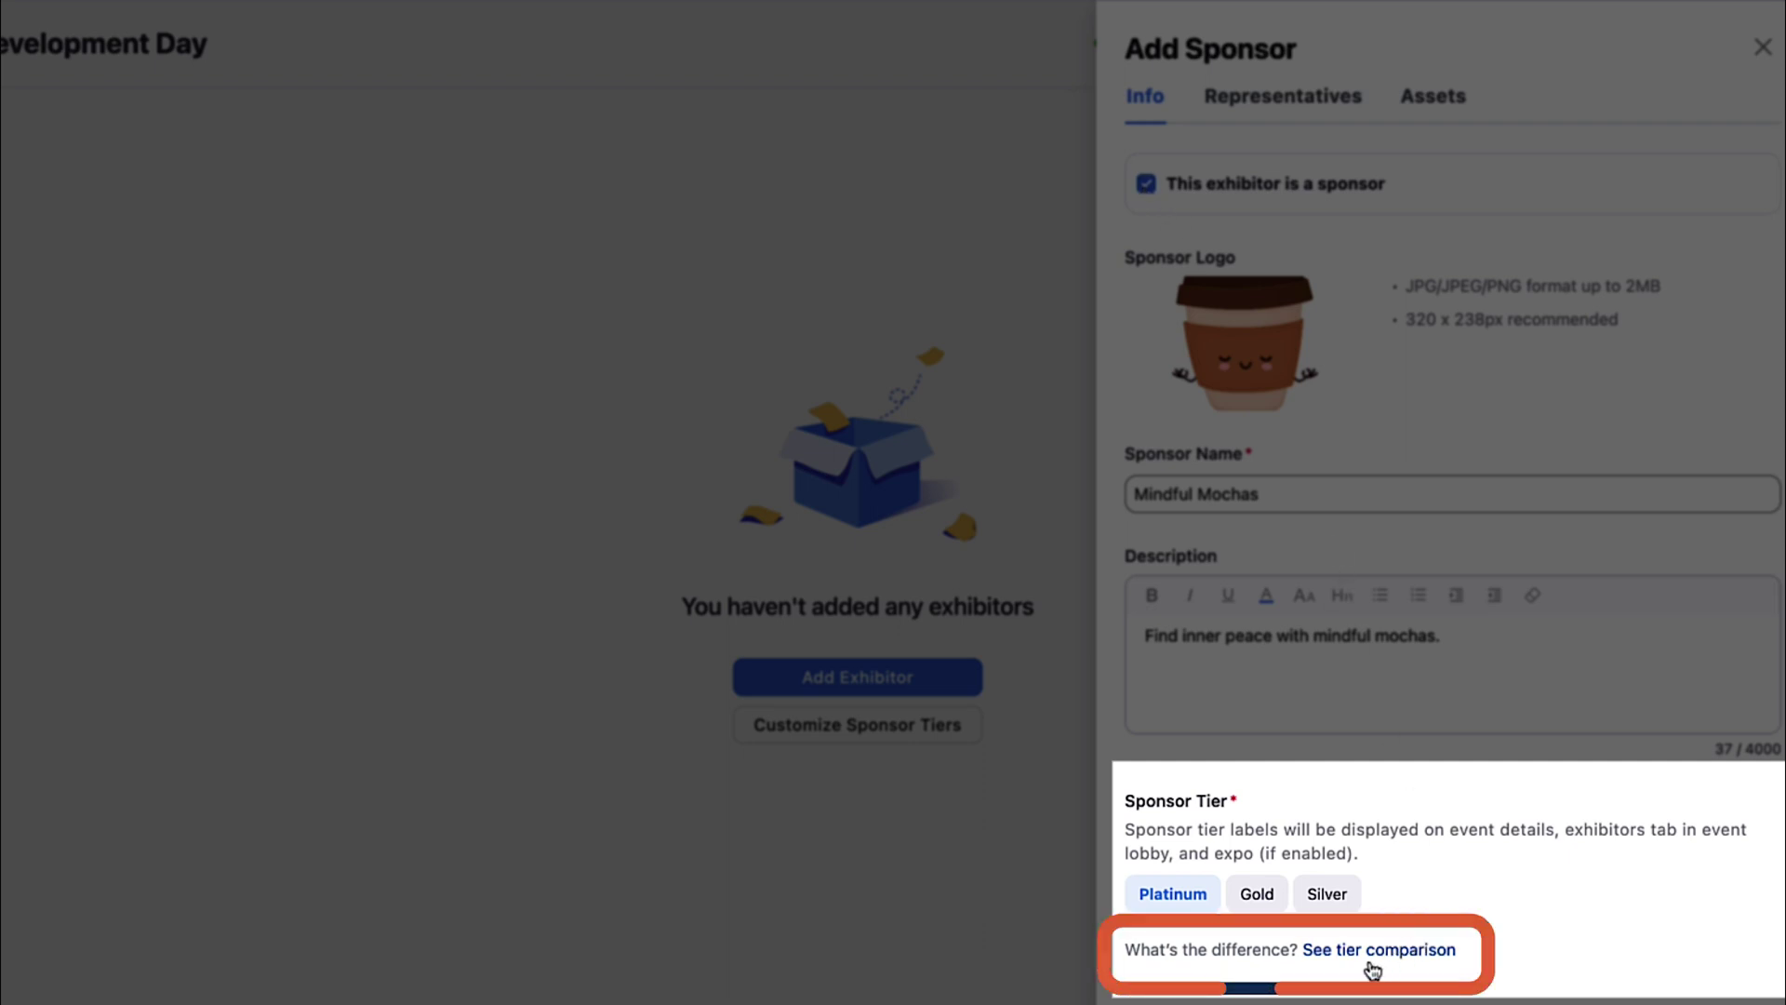
pyautogui.click(1371, 956)
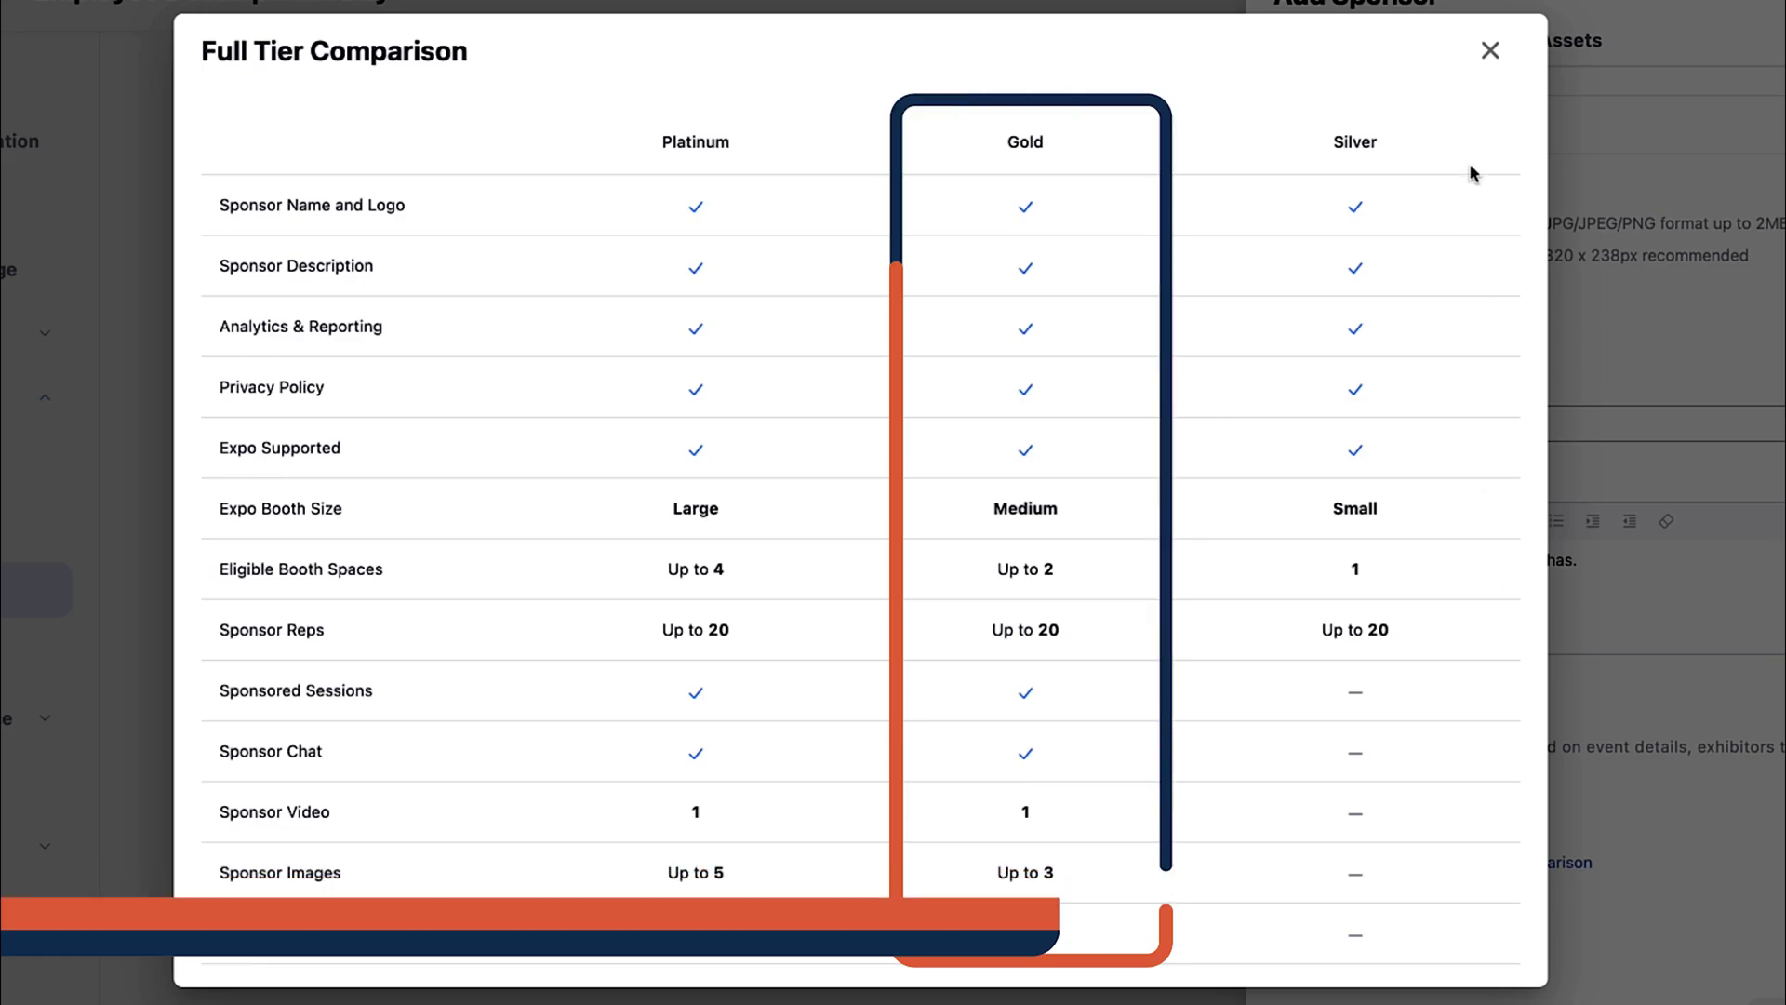
pyautogui.click(1490, 51)
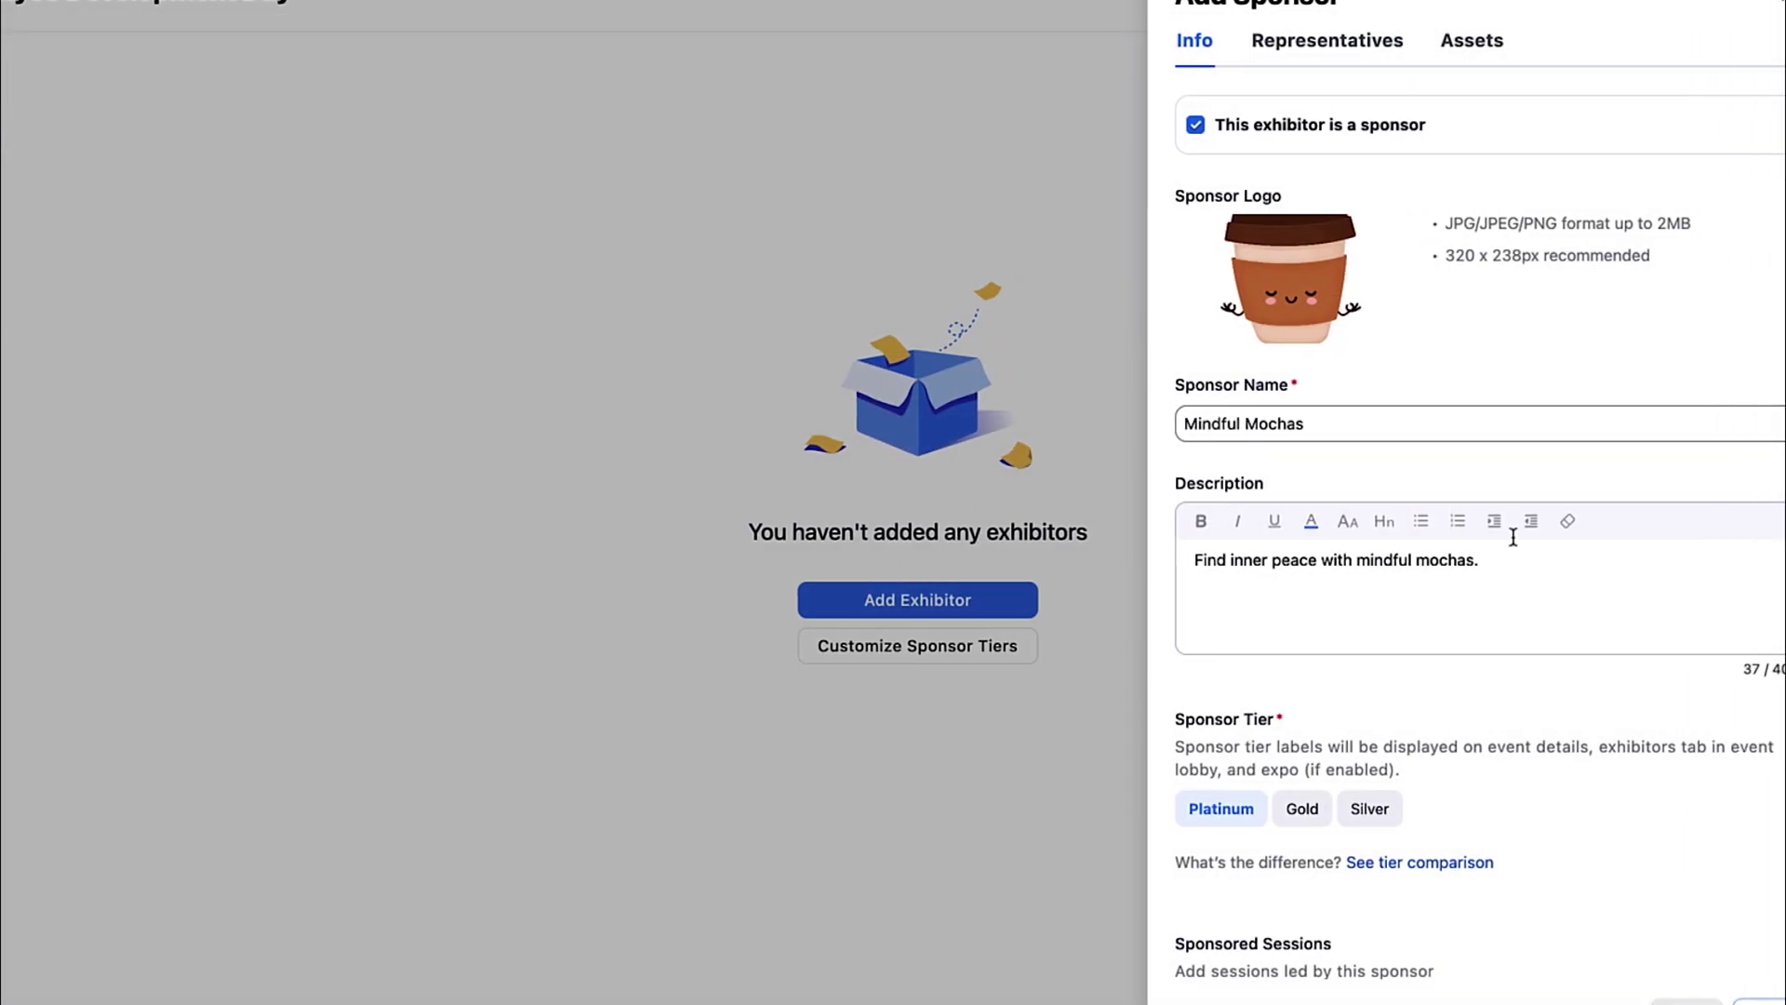
# - Make Mindful Work a sponsored session for Mindful Mochas
pyautogui.scroll(-1, 1491, 791)
pyautogui.scroll(-3, 1490, 772)
pyautogui.scroll(-3, 1490, 753)
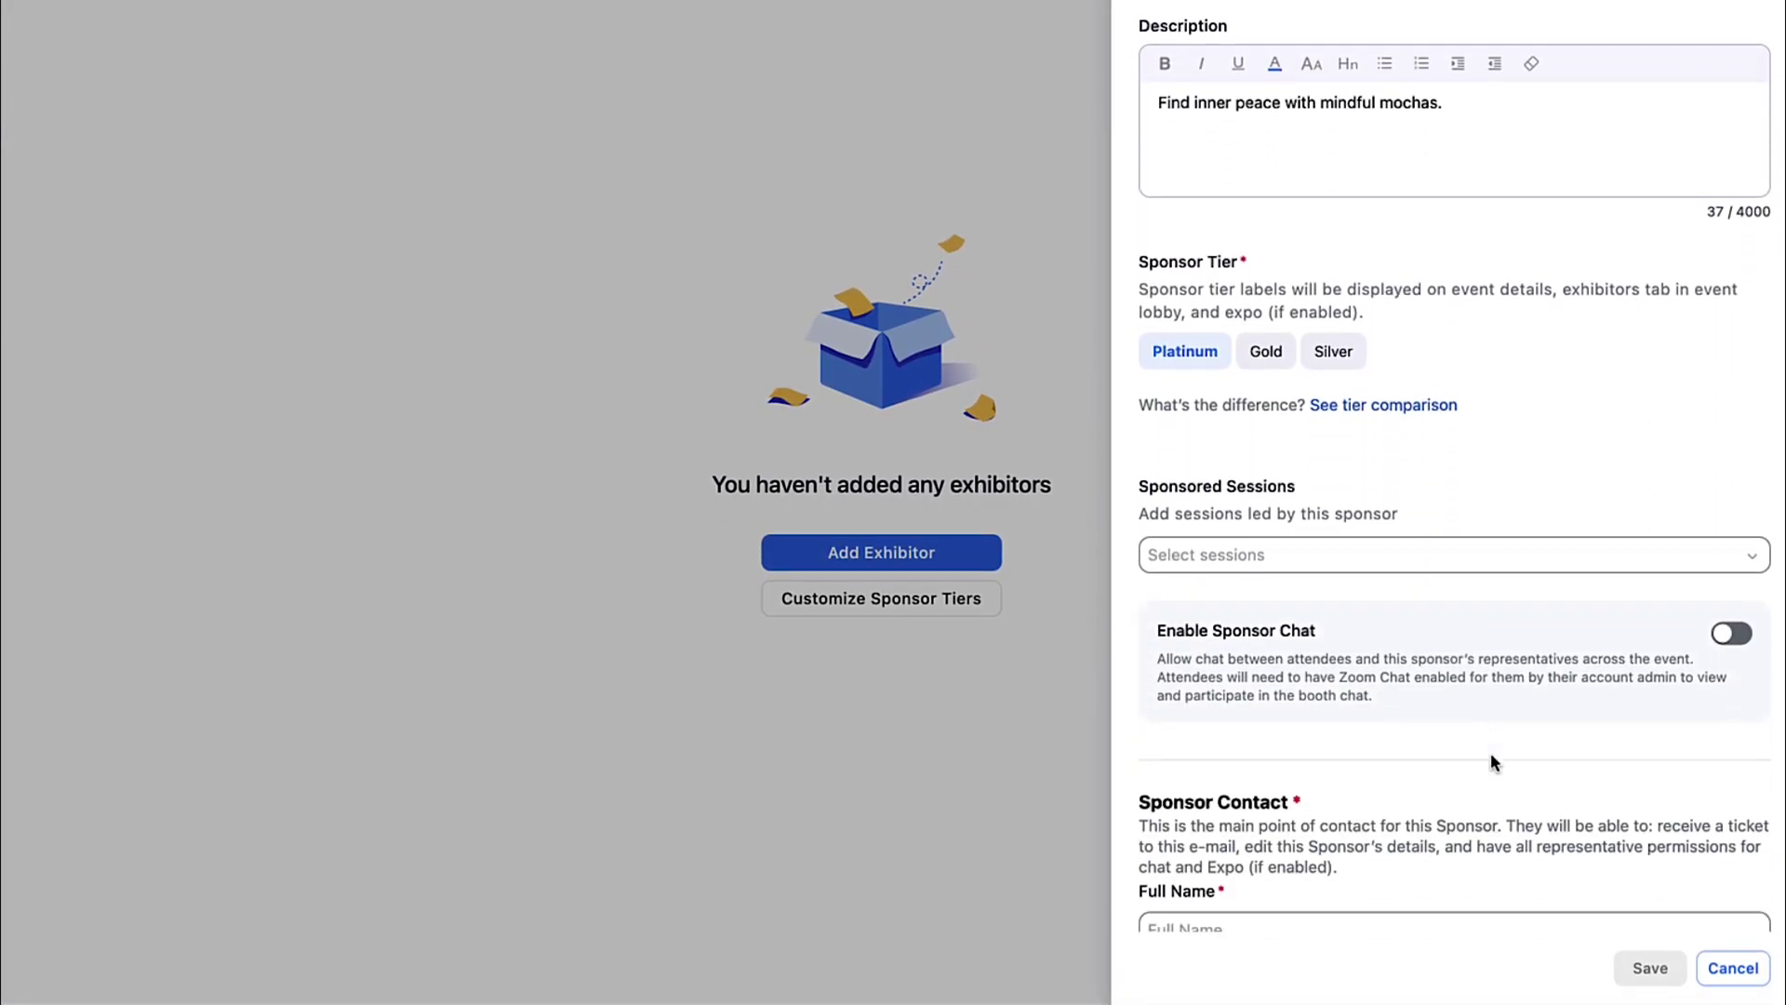
pyautogui.scroll(-3, 1490, 752)
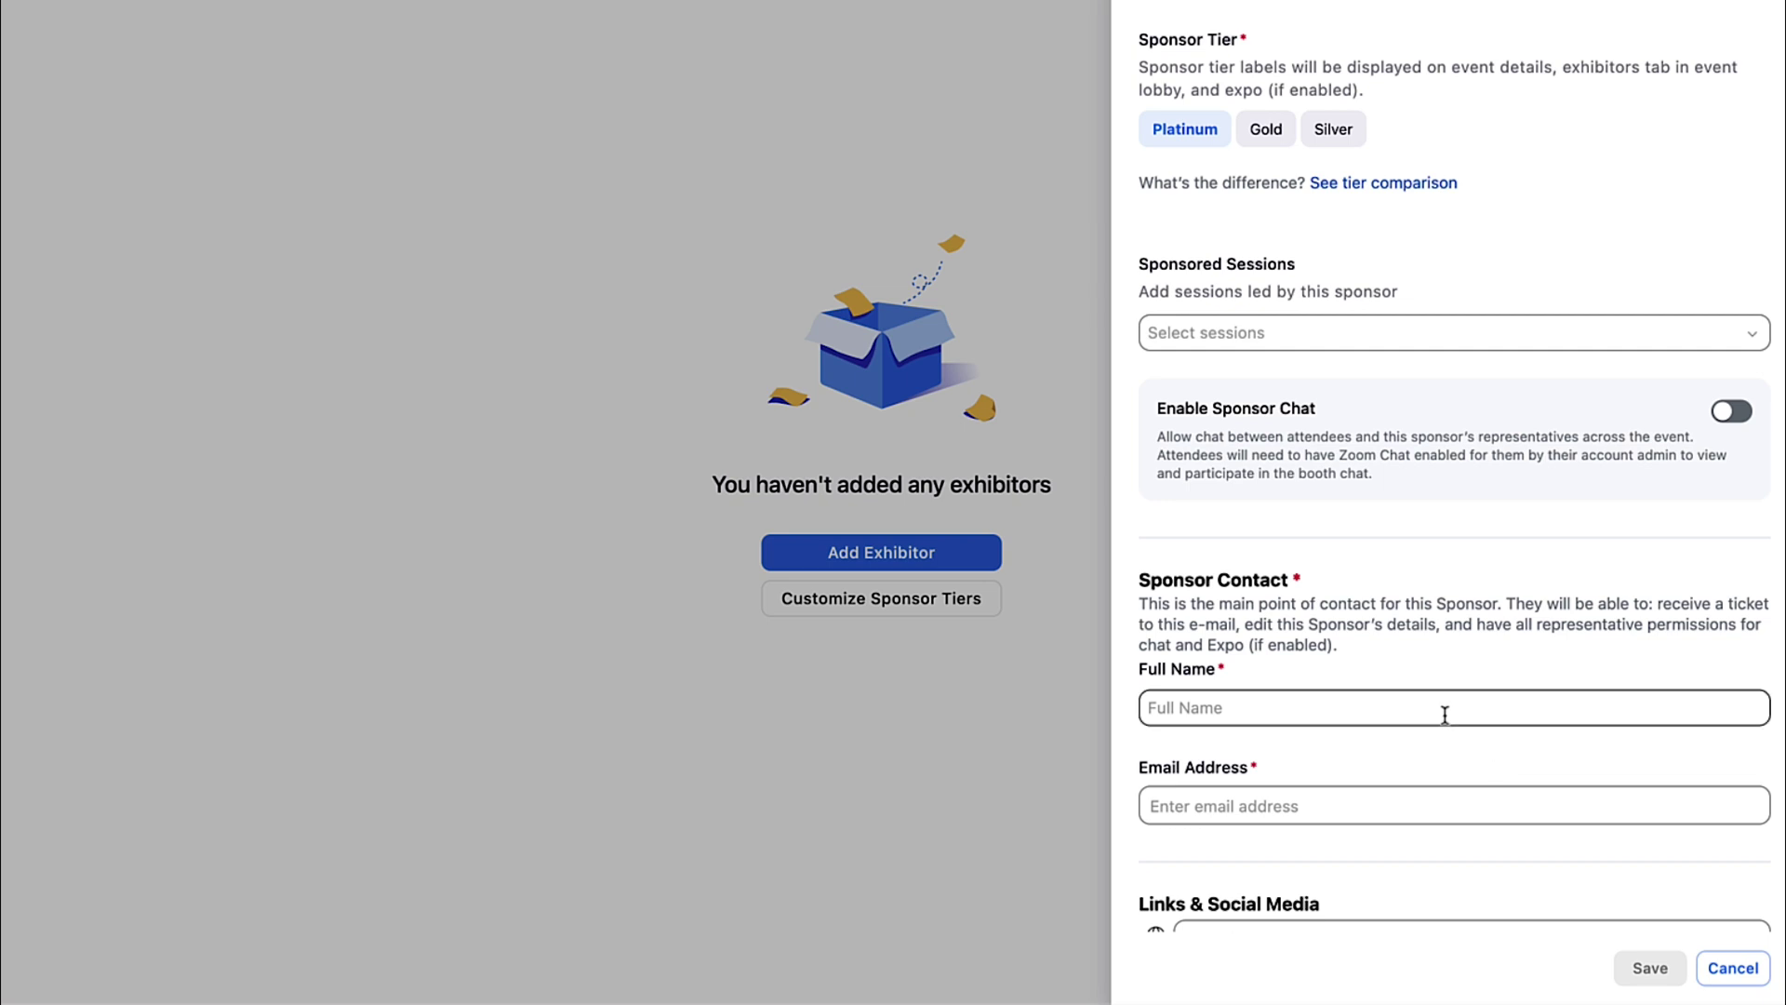
pyautogui.click(1379, 340)
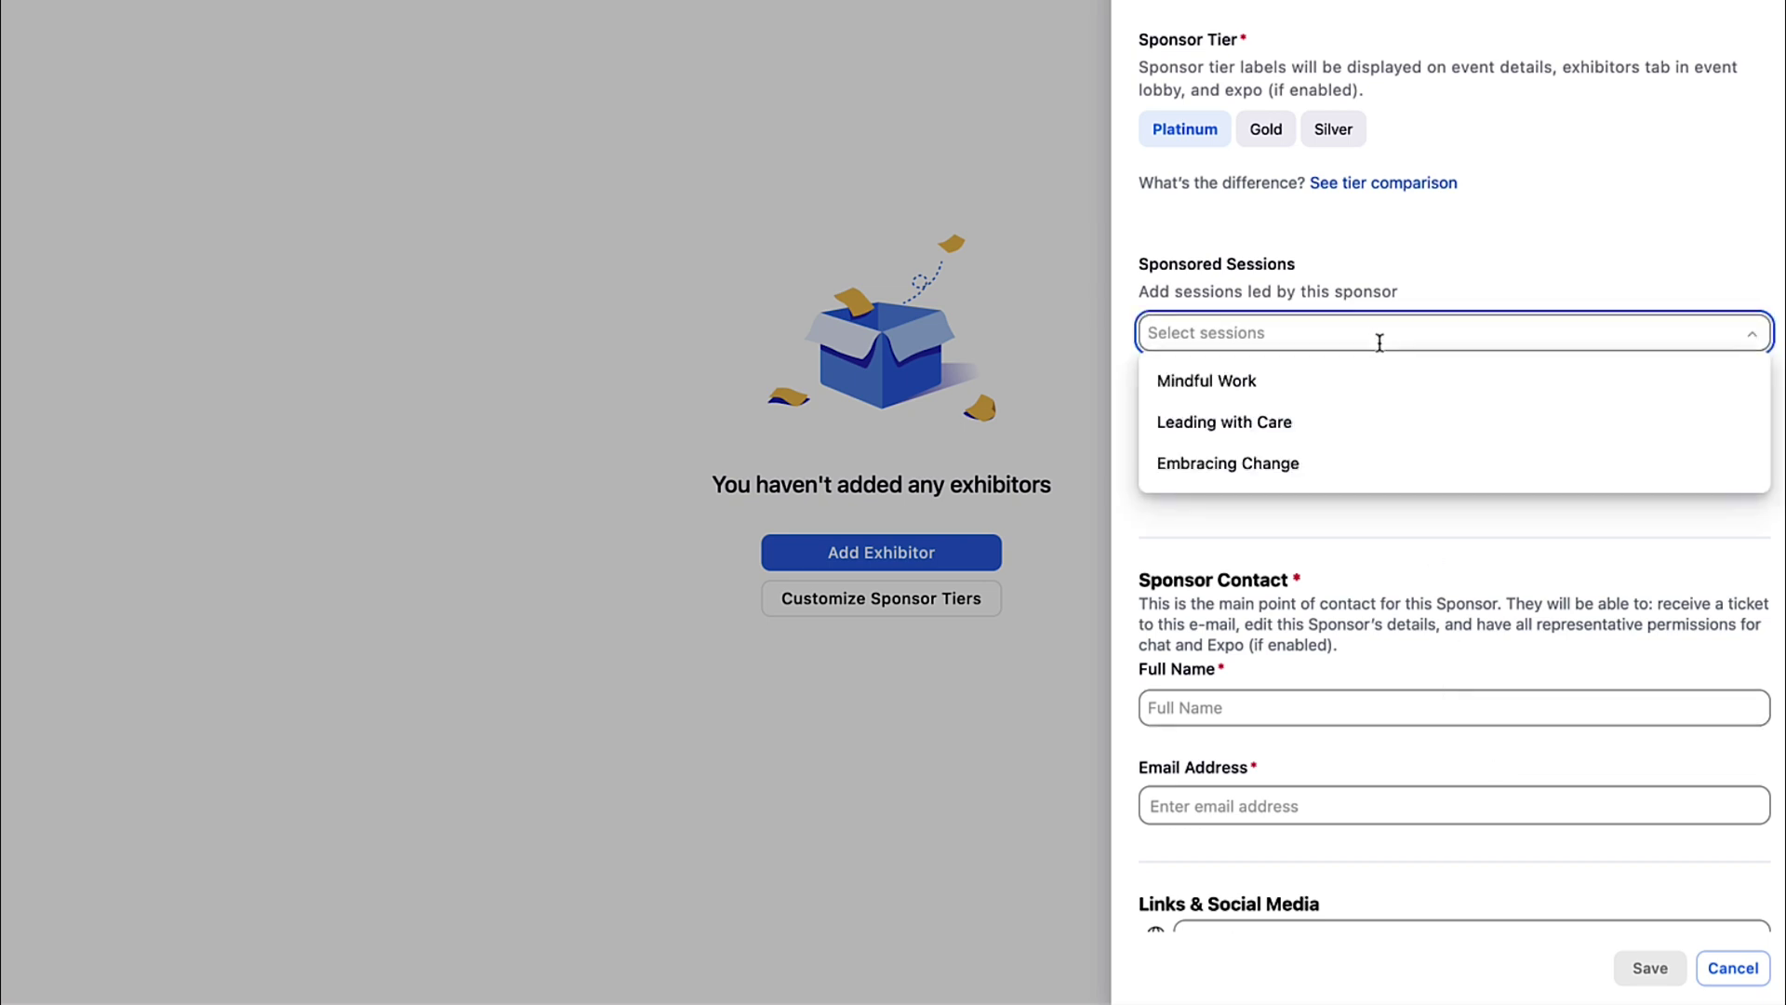
pyautogui.click(1373, 378)
pyautogui.click(1402, 304)
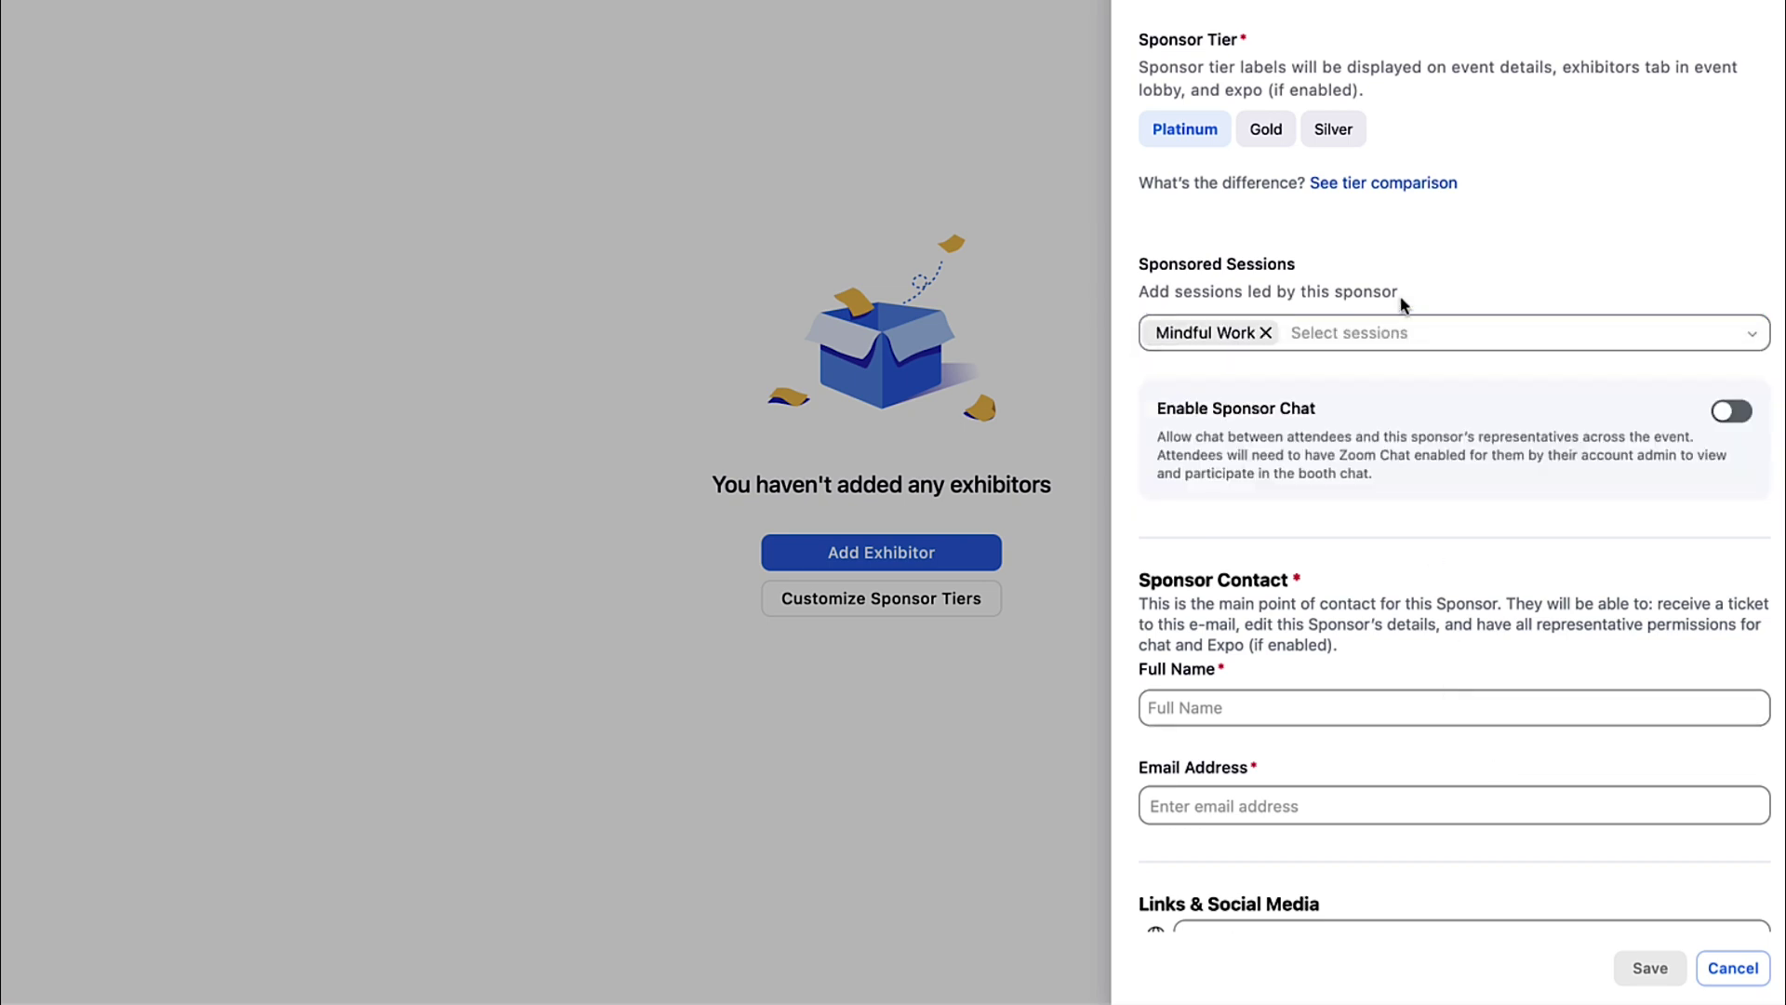
# - Enable sponsor chat, autofill the contact's name and email, and save the sponsor
pyautogui.click(1724, 418)
pyautogui.click(1282, 724)
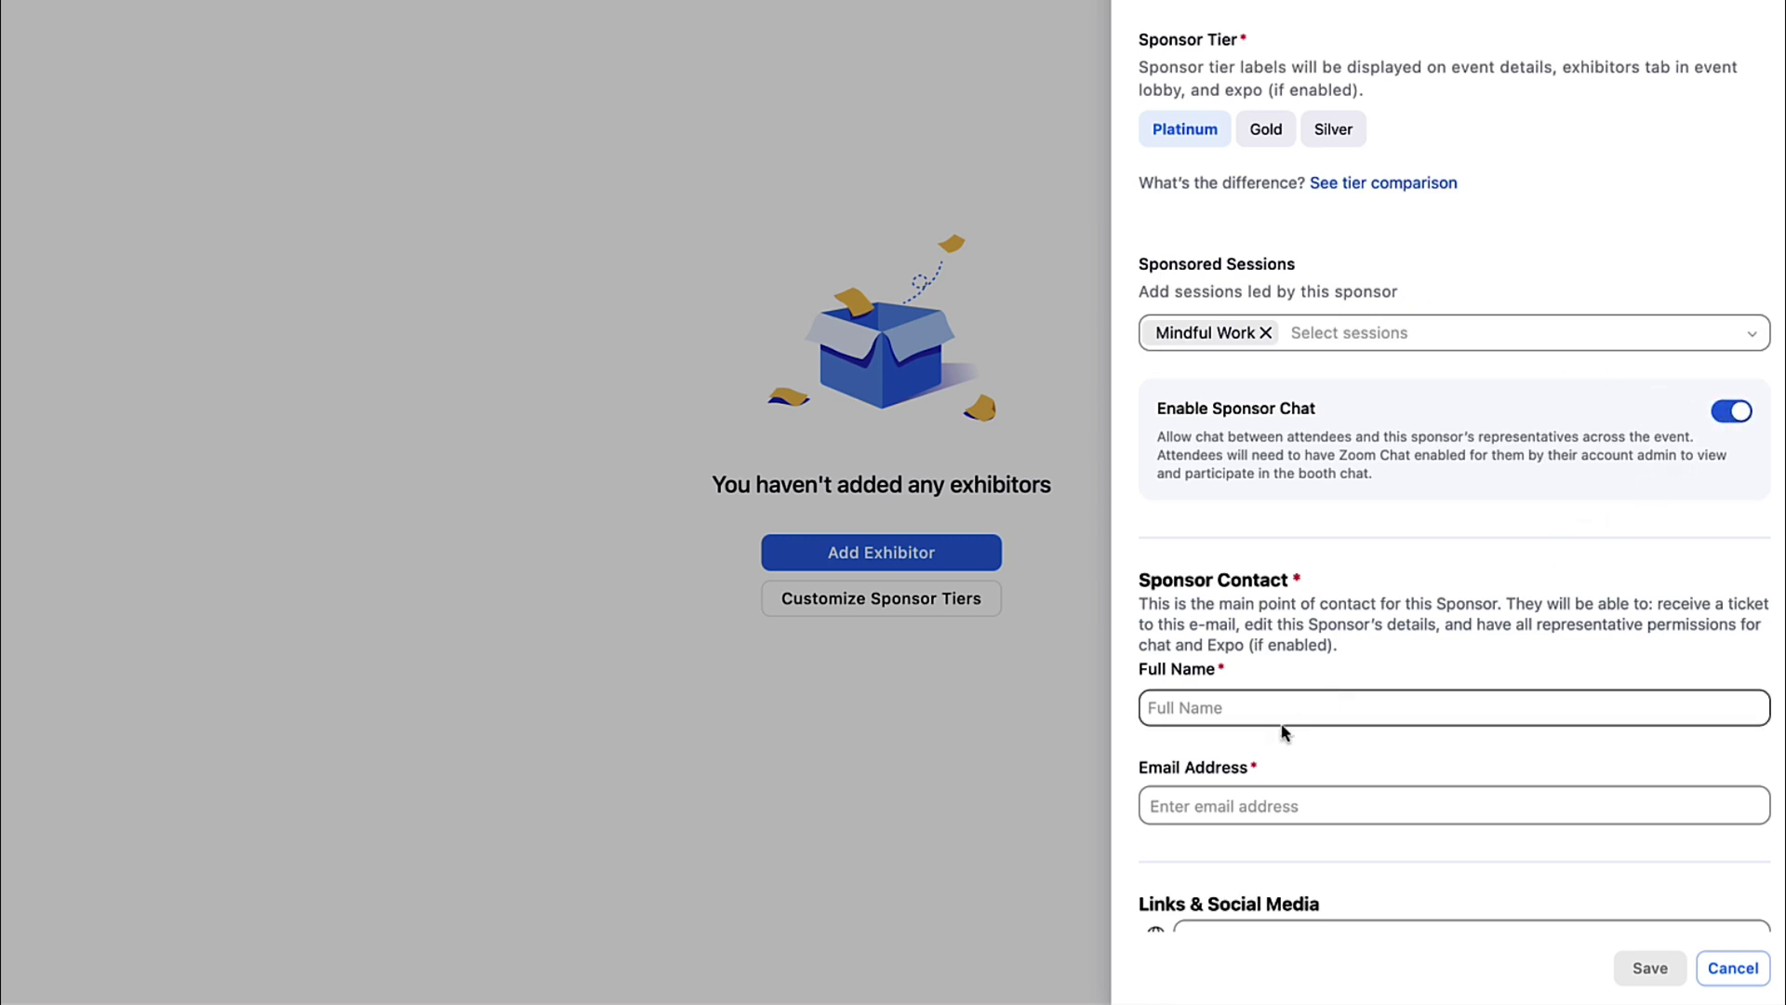
pyautogui.press('Return')
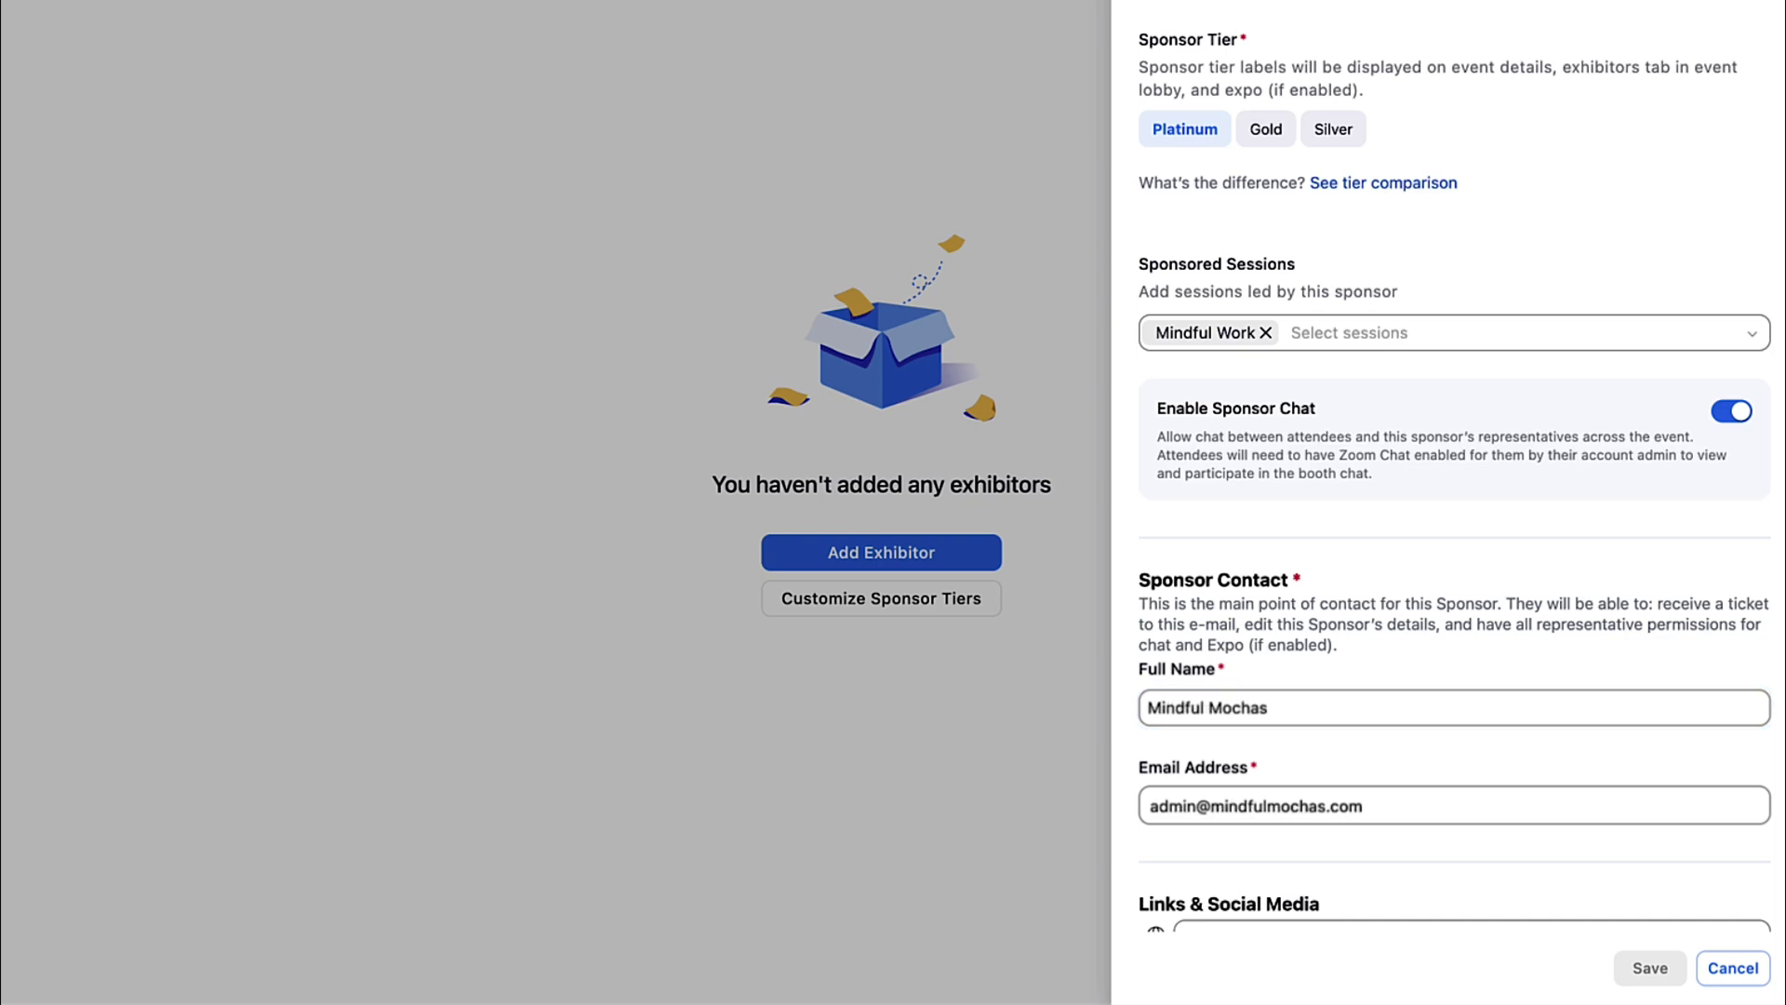
pyautogui.click(1645, 969)
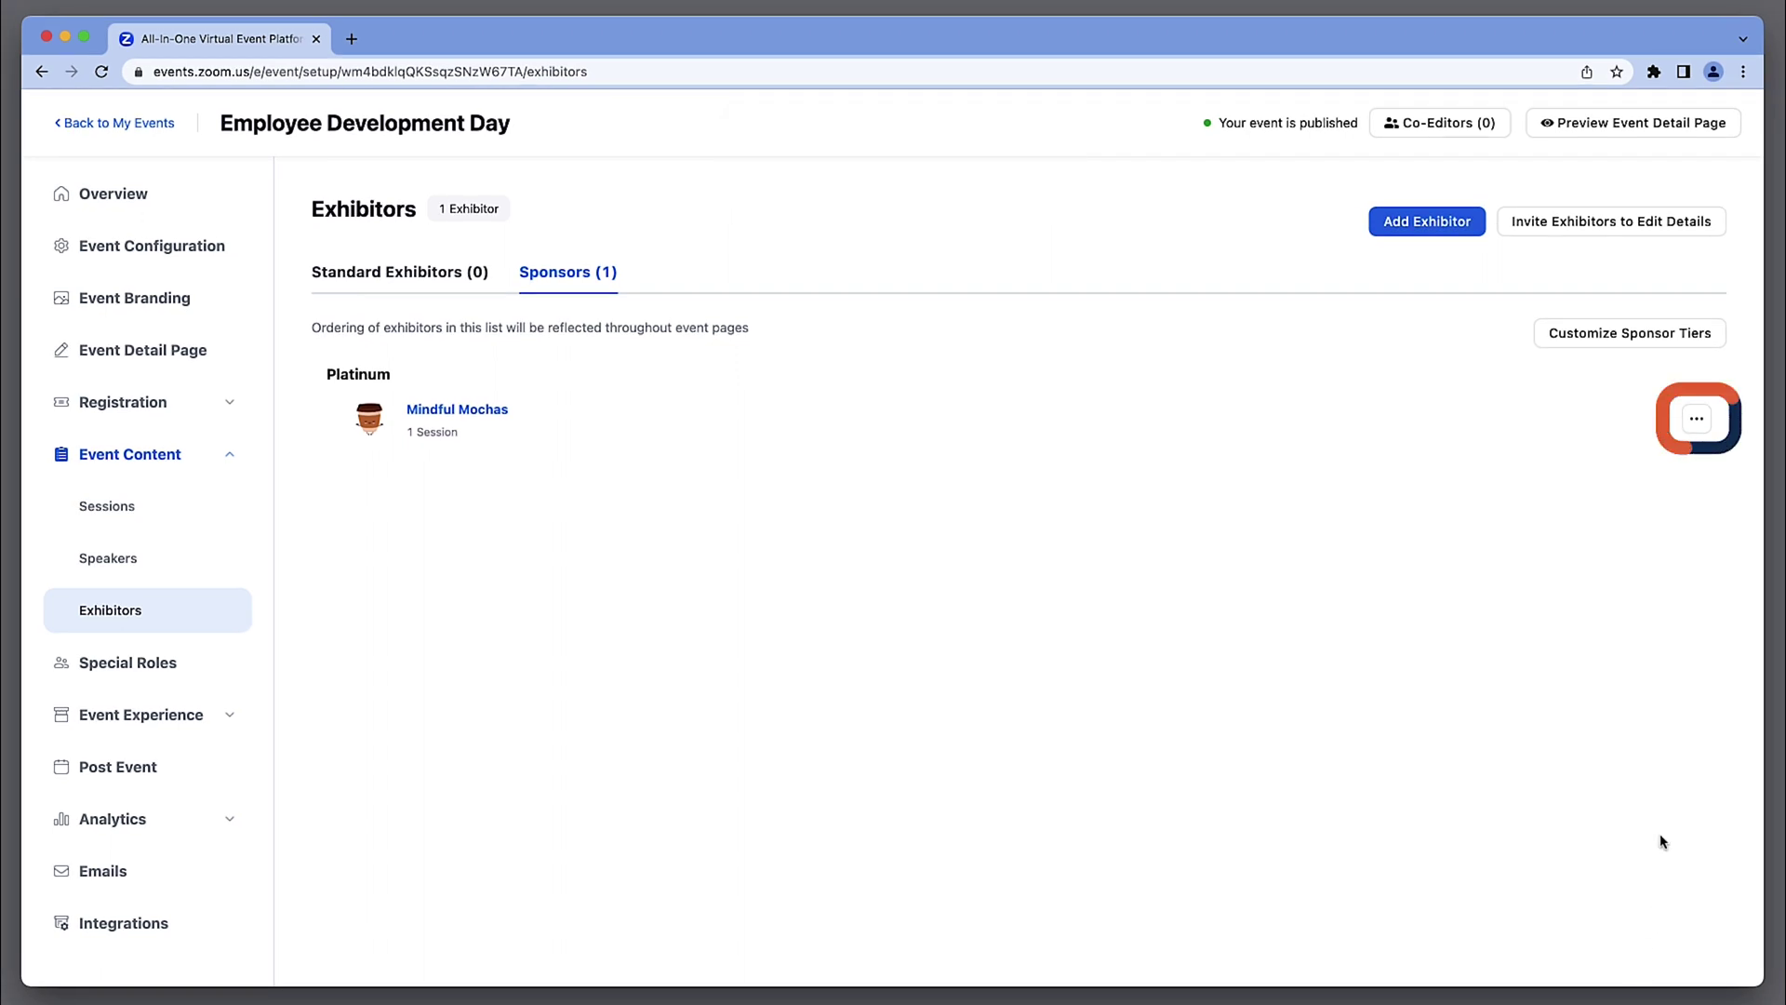
# - Send Mindful Mochas an invitation to edit its own exhibitor details
pyautogui.click(1695, 421)
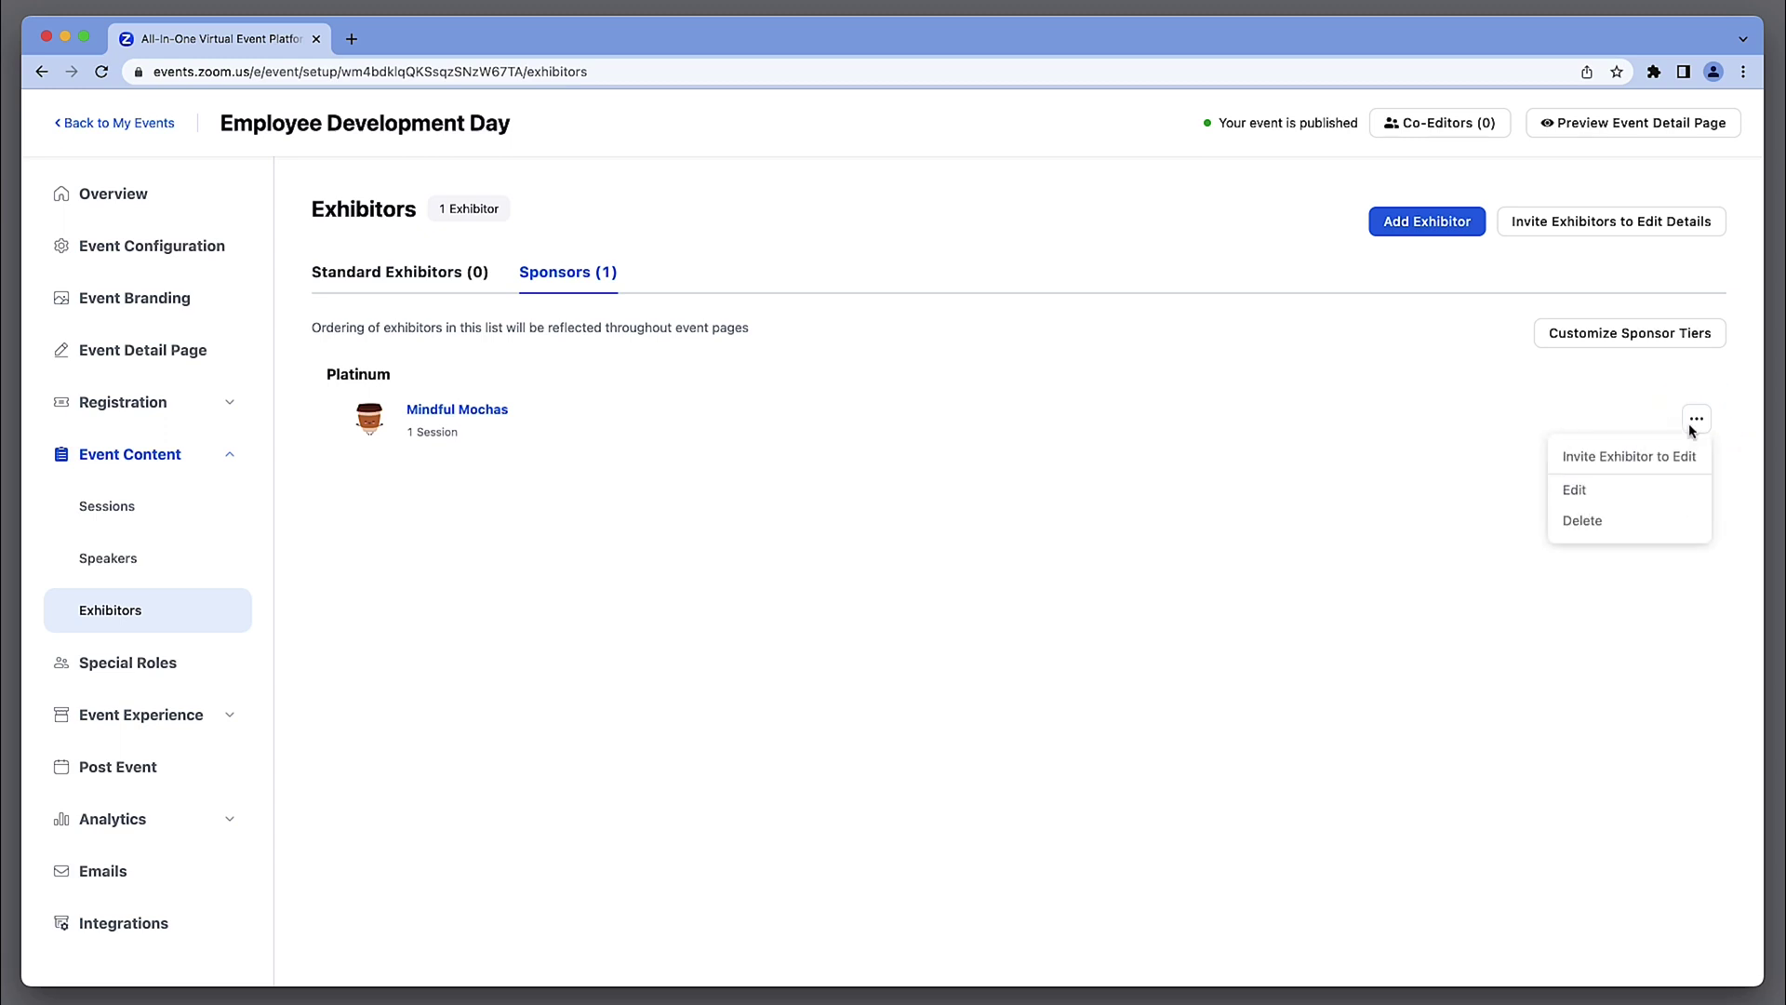
pyautogui.click(1662, 459)
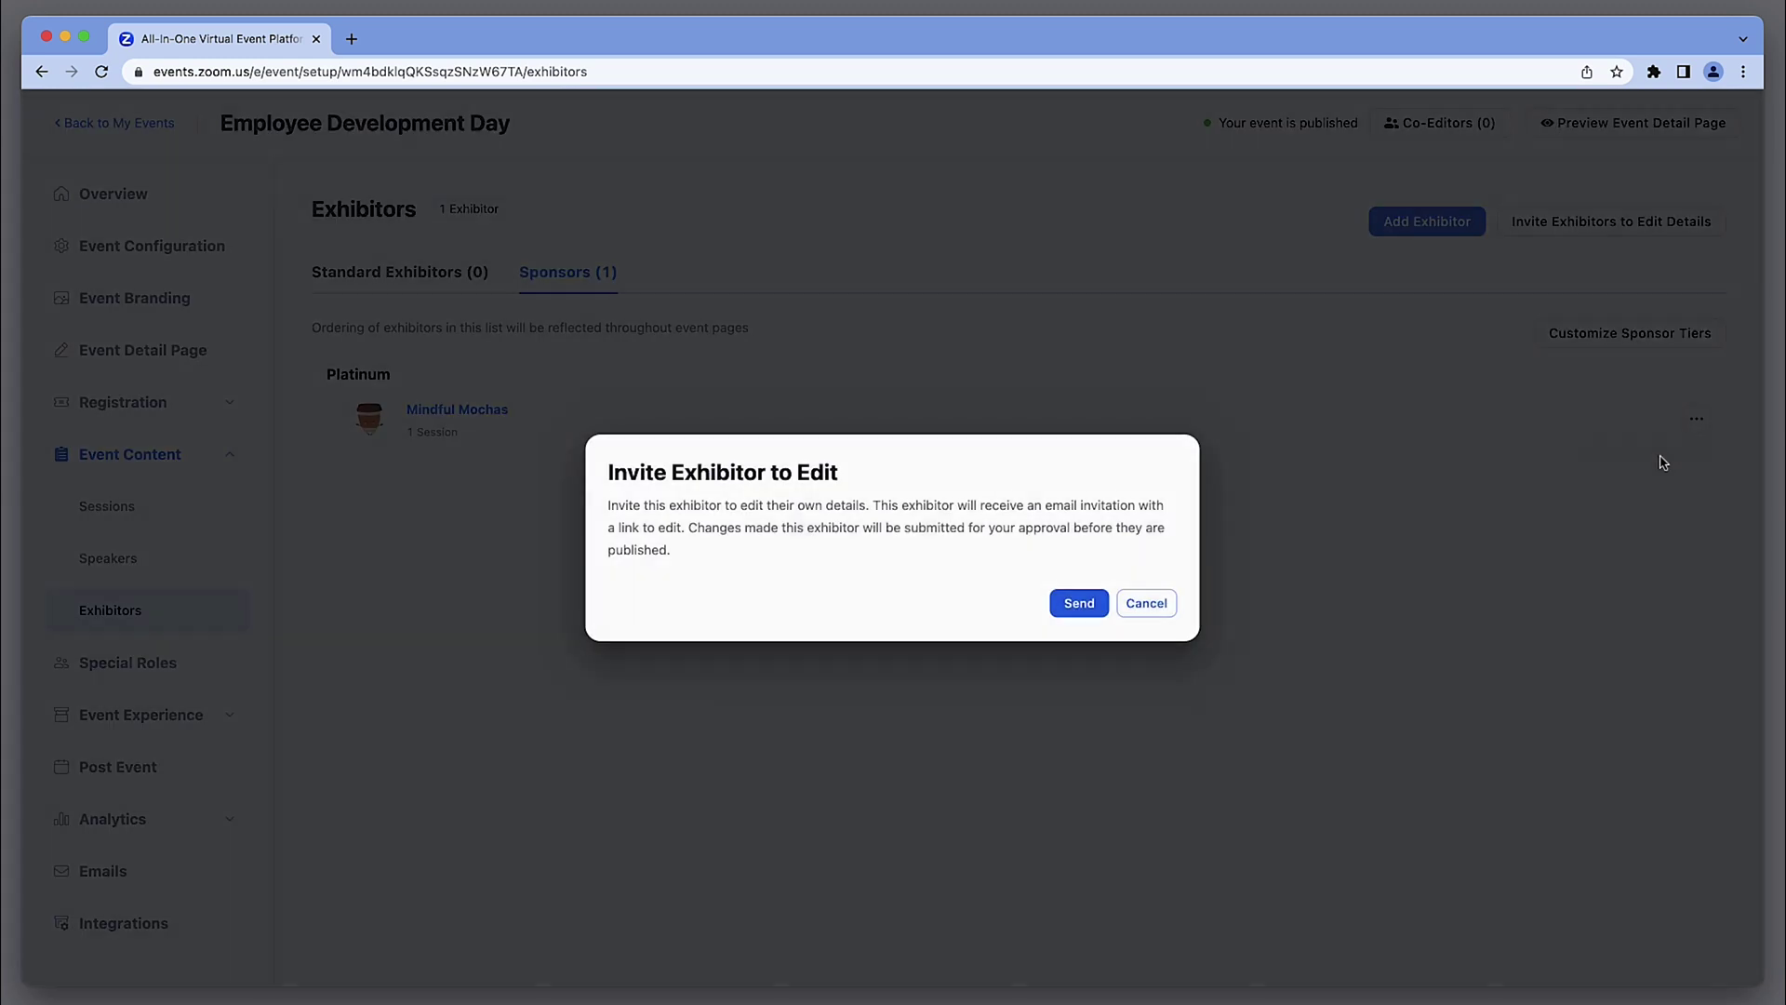
pyautogui.click(1072, 619)
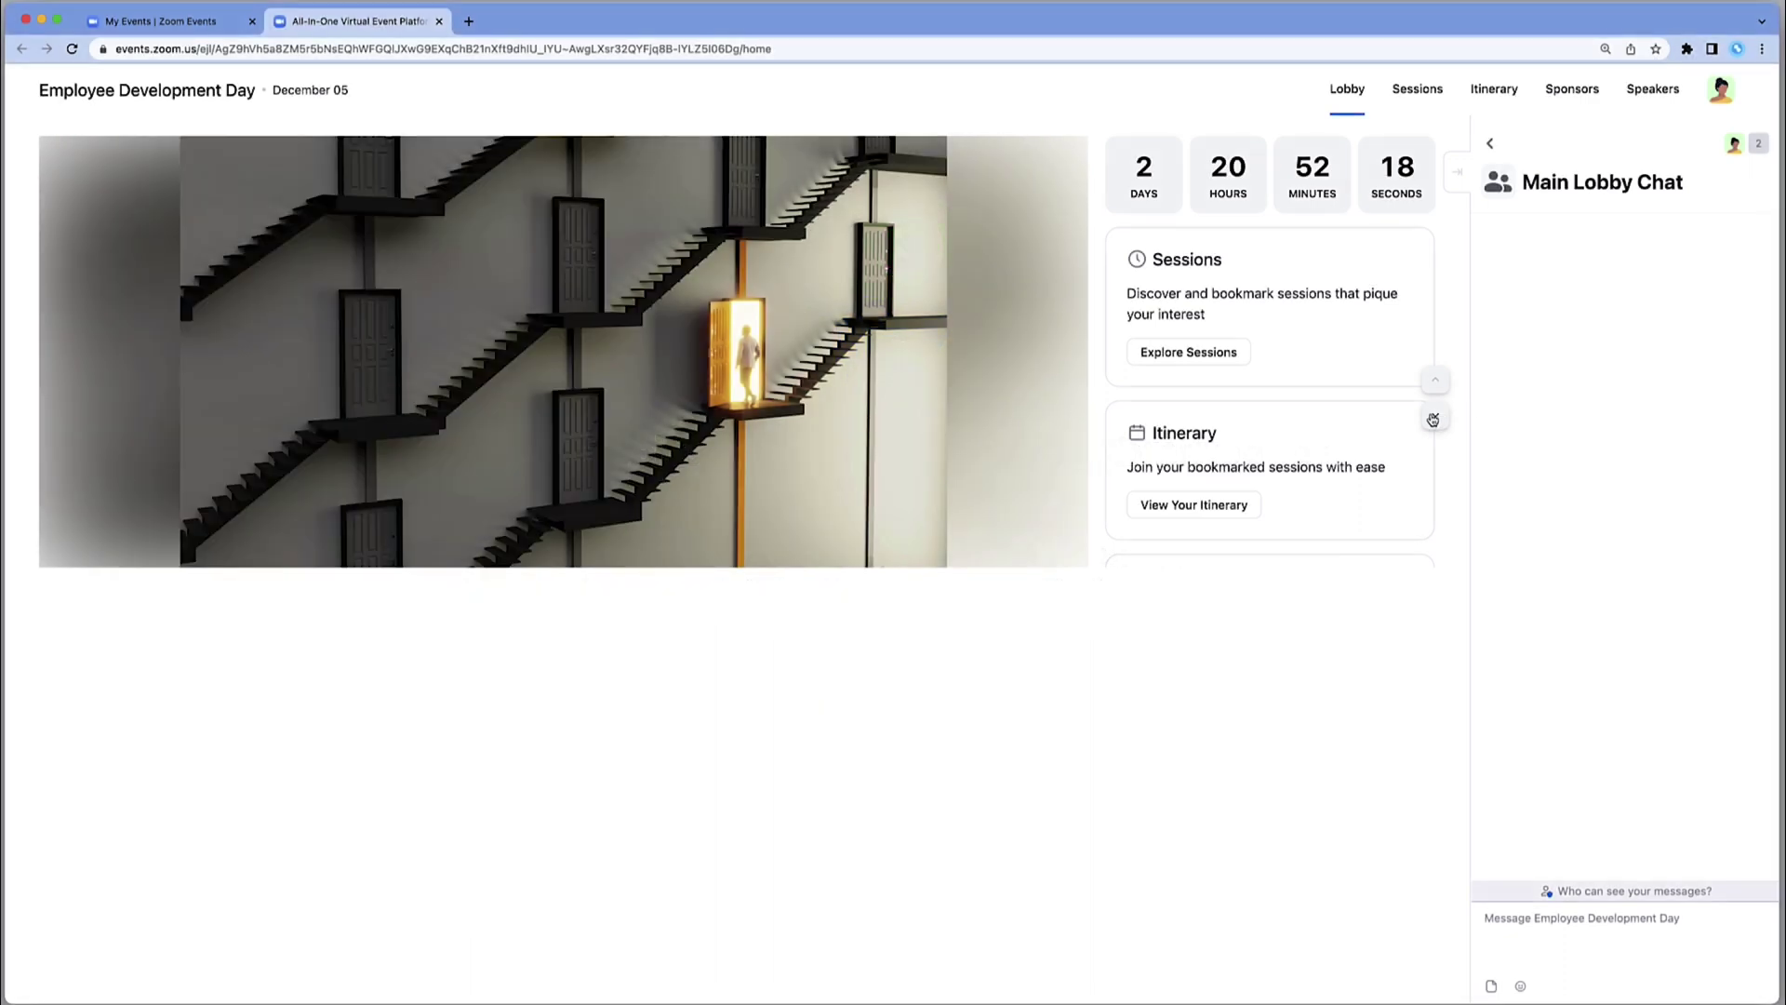
# - From the lobby's Sponsors listing, open Mindful Mochas, play its video and open its chat
pyautogui.click(1433, 418)
pyautogui.click(1177, 532)
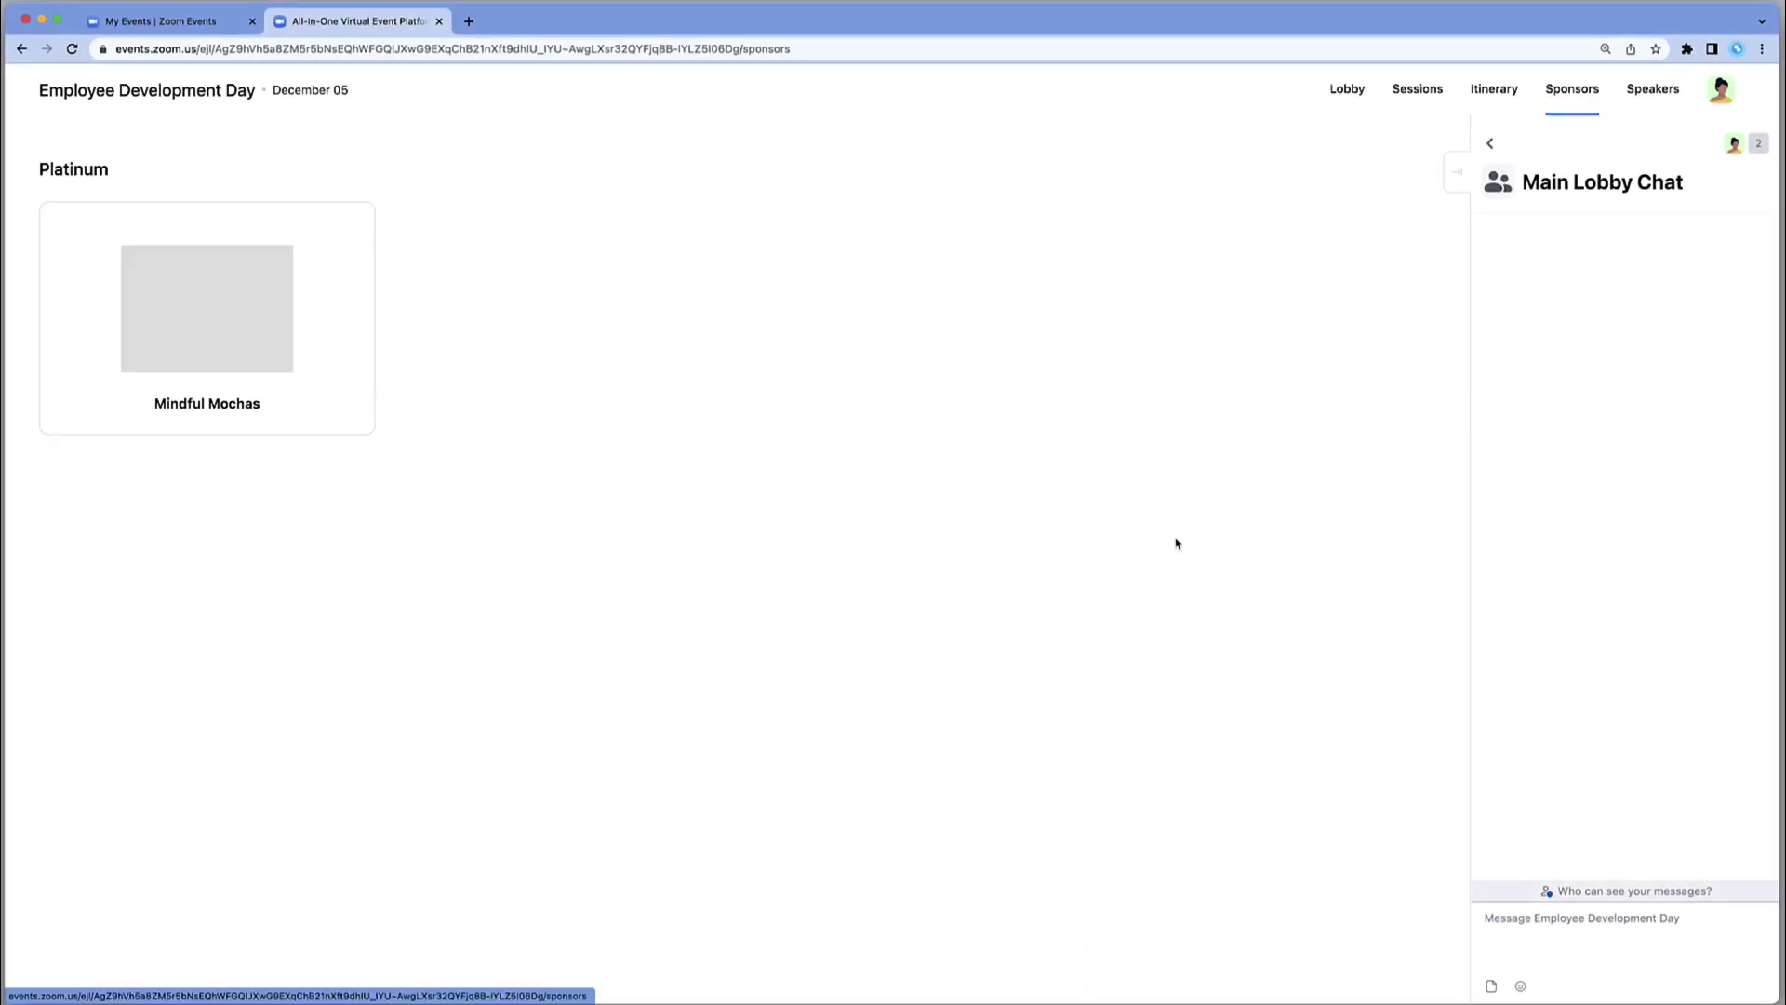
pyautogui.click(306, 392)
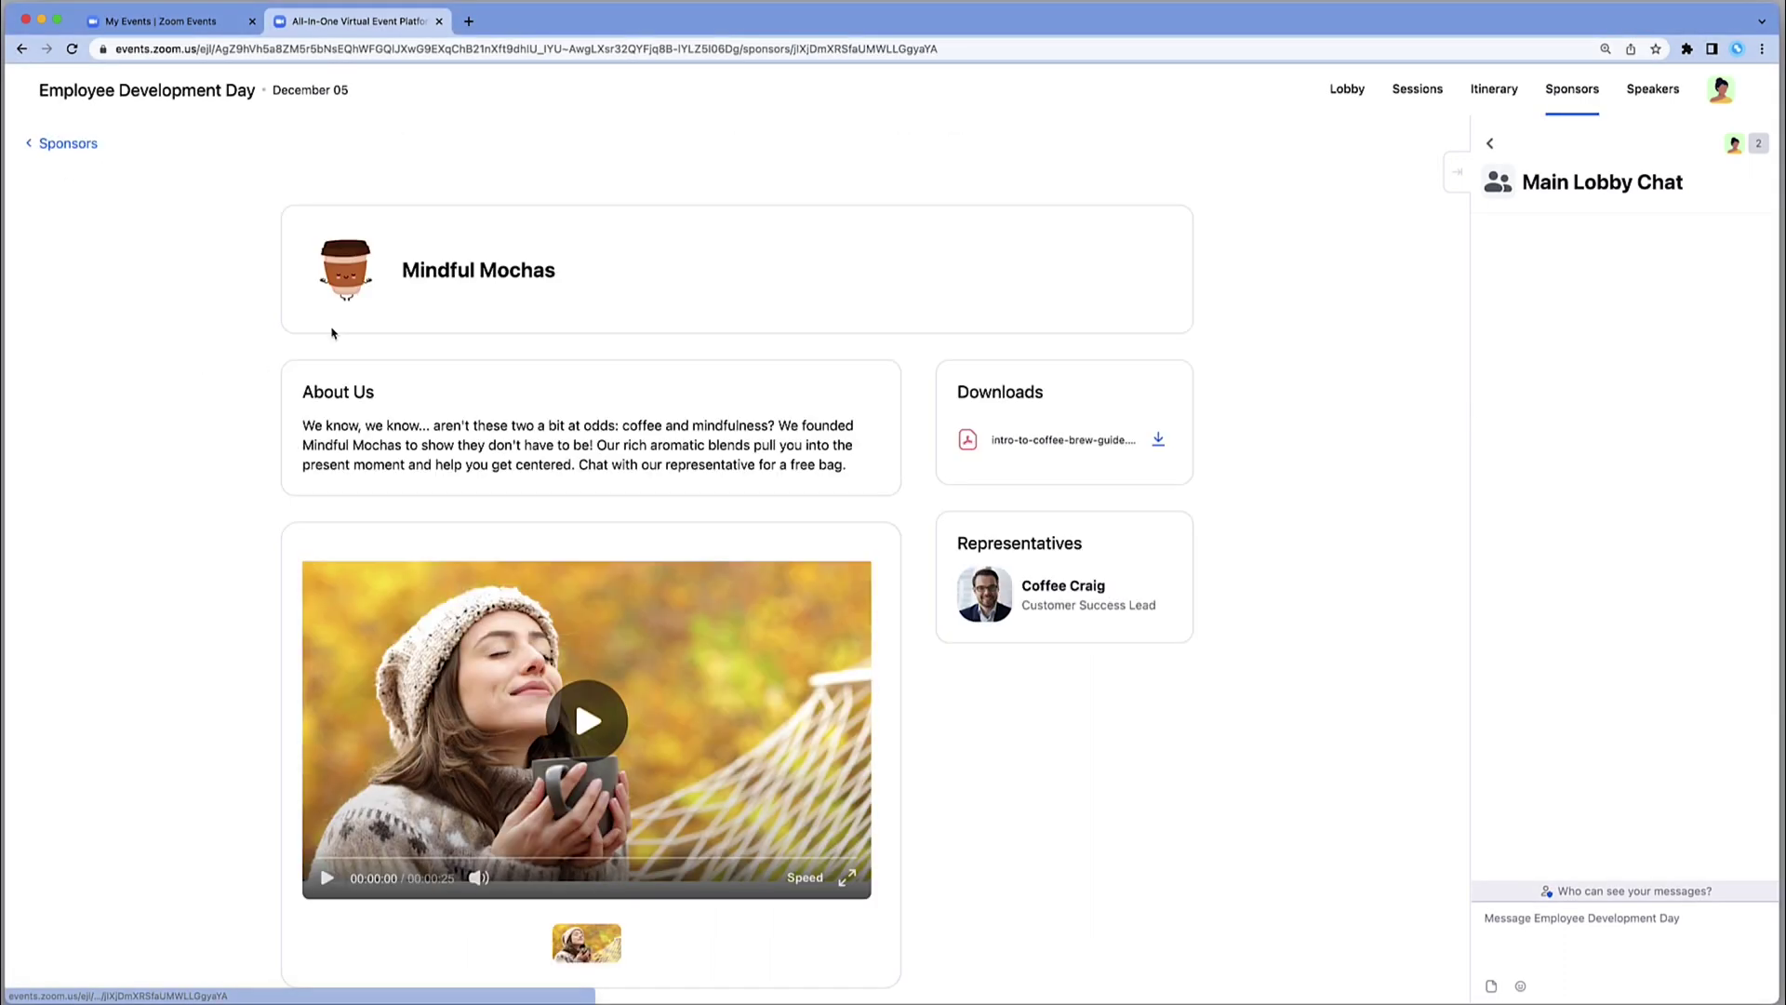
pyautogui.click(580, 719)
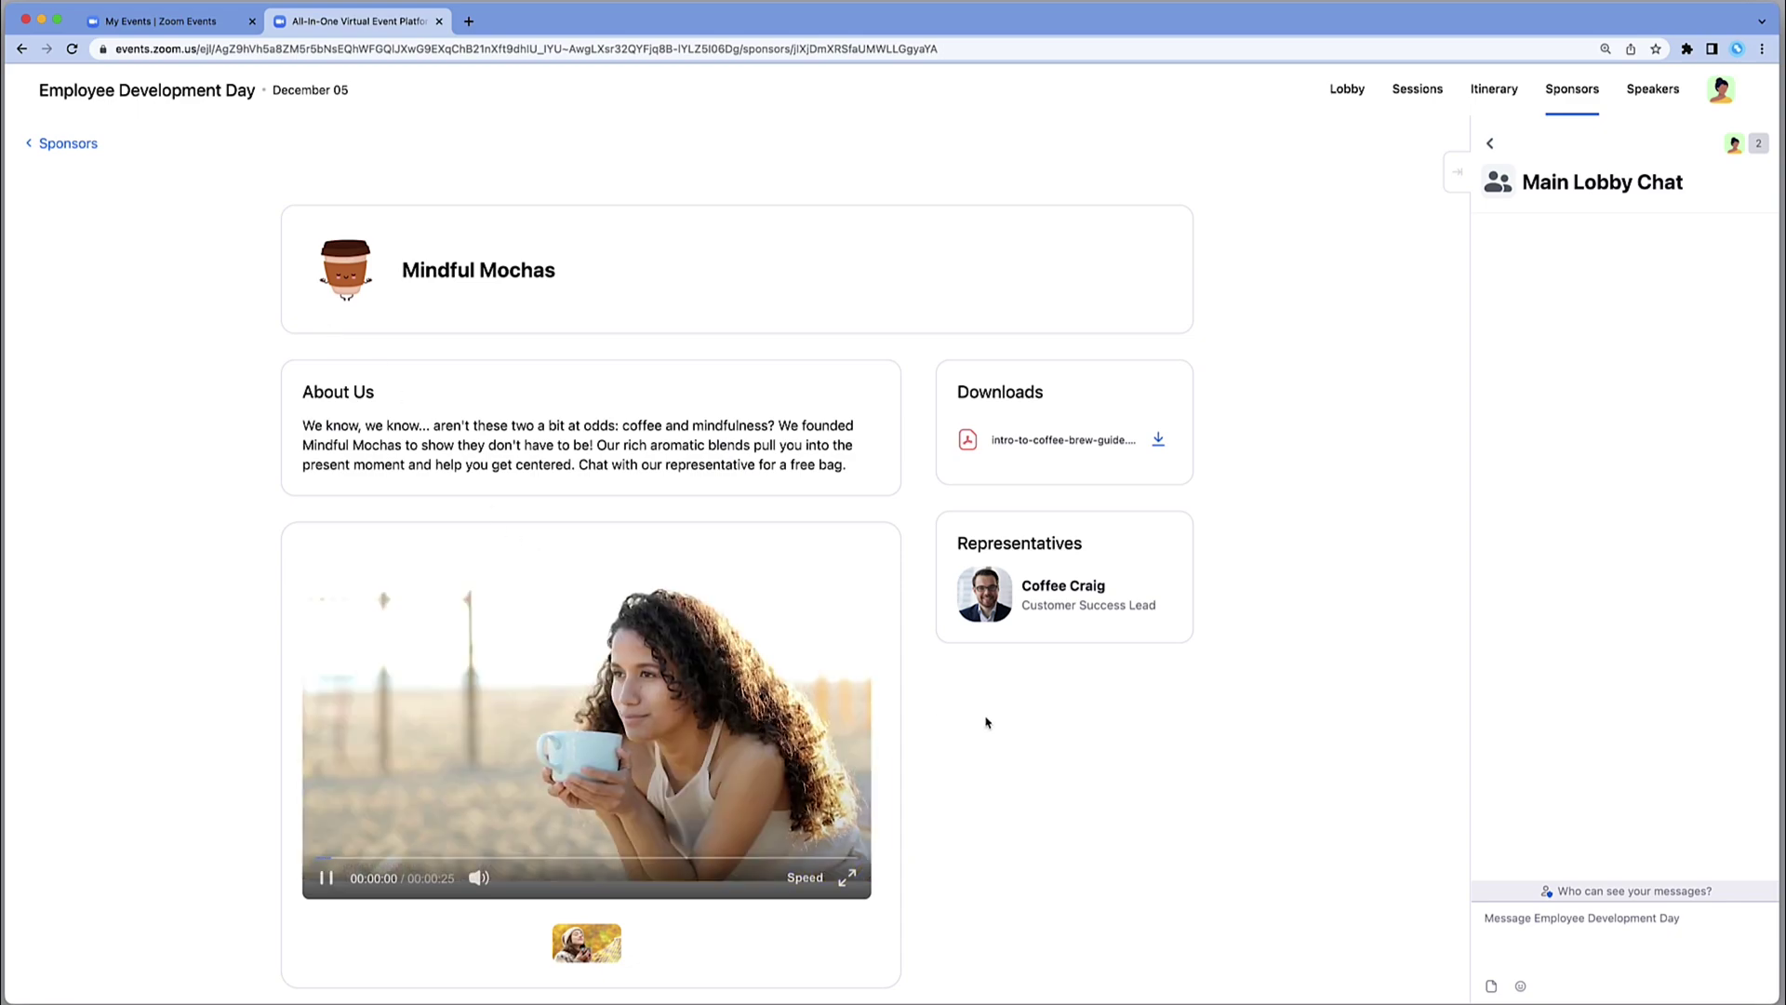
pyautogui.click(1489, 143)
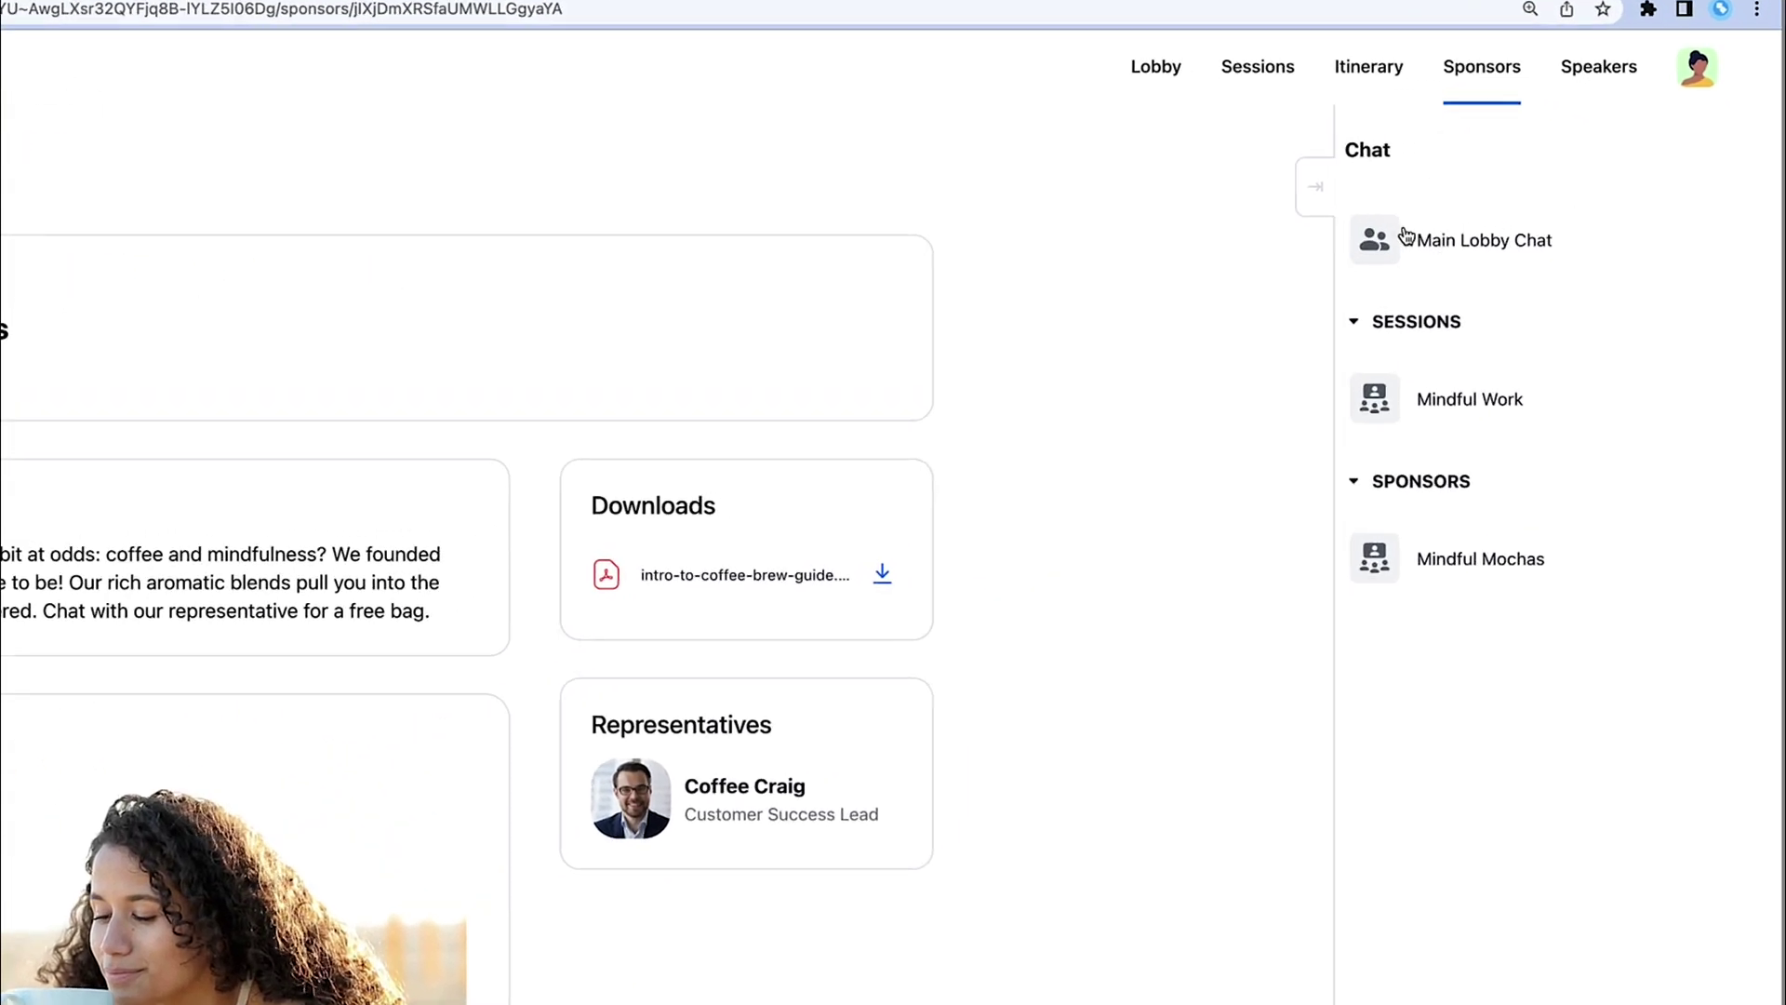
pyautogui.click(1401, 679)
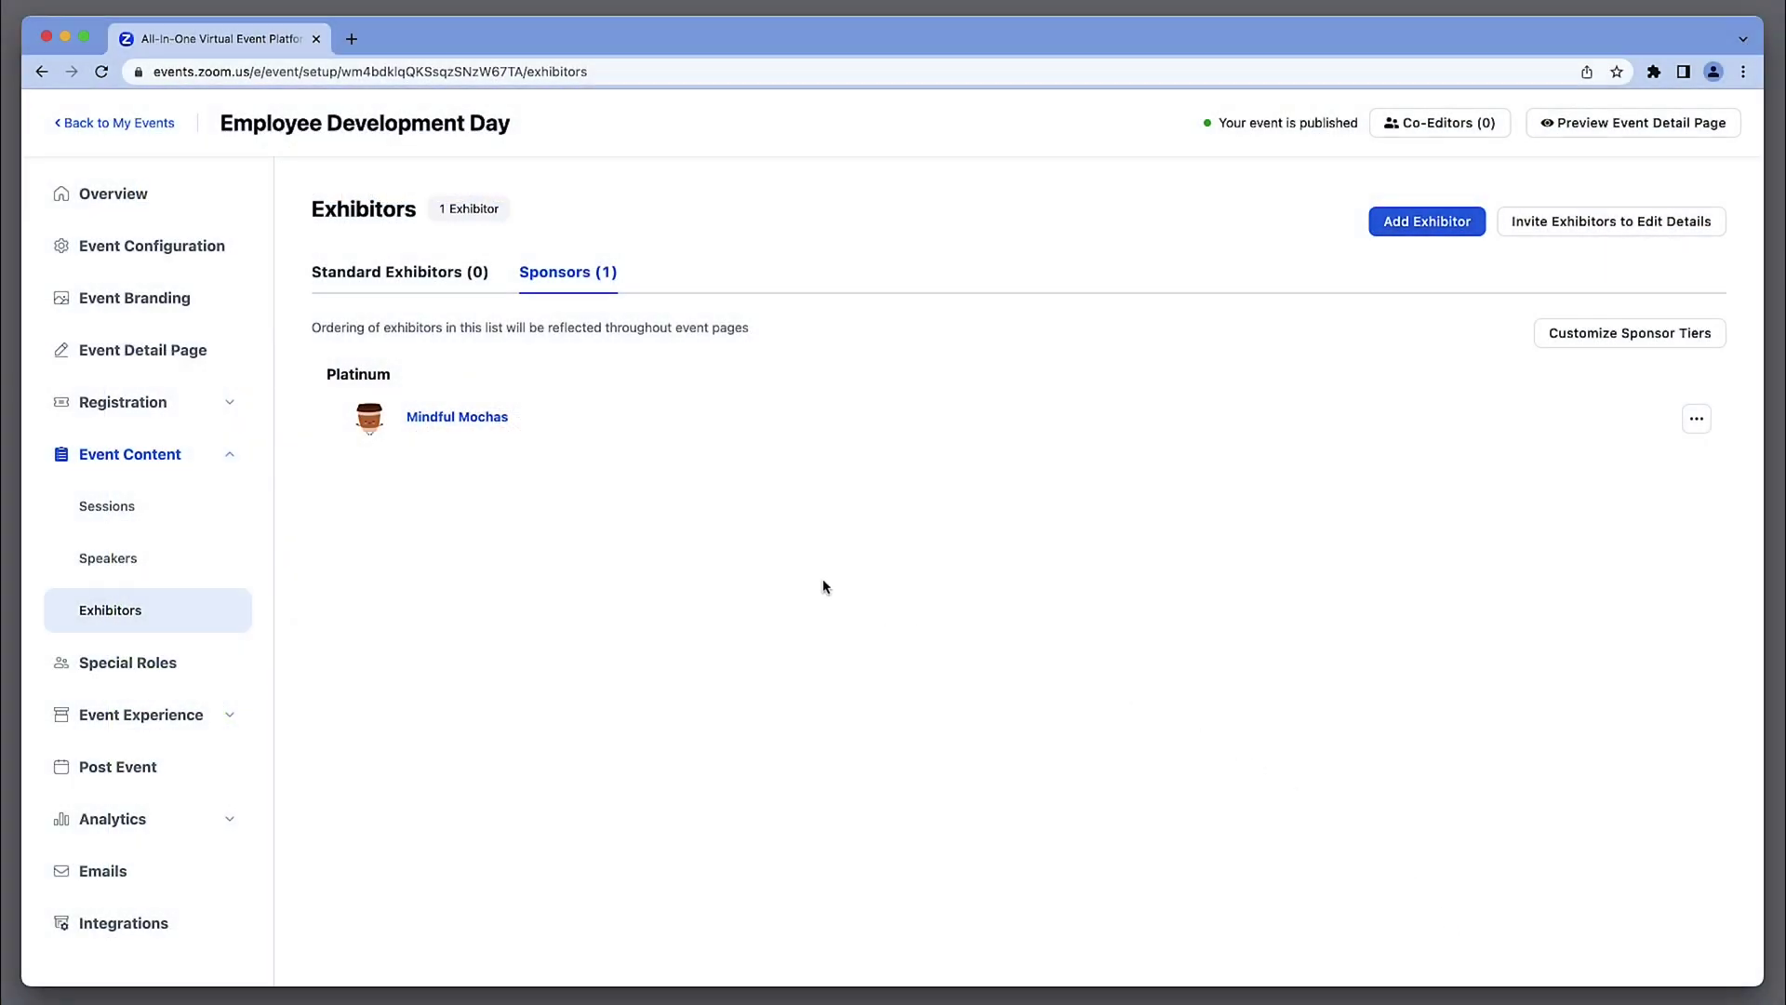
pyautogui.click(410, 423)
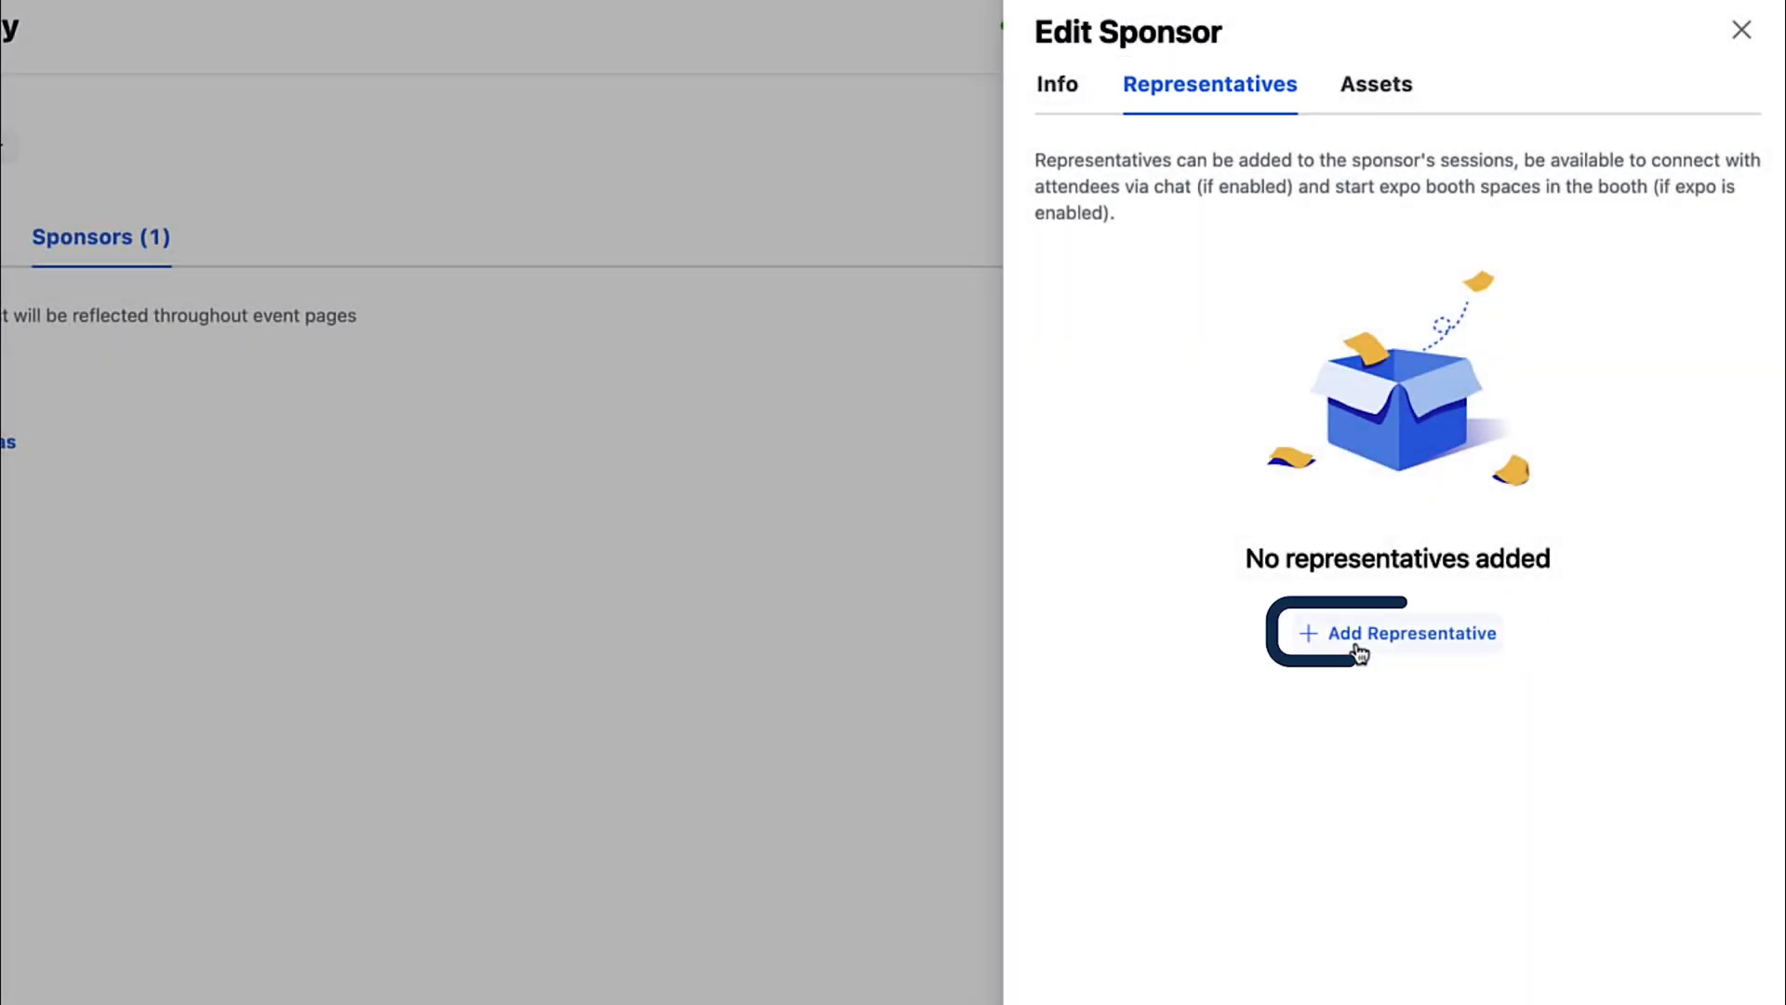
pyautogui.click(1359, 653)
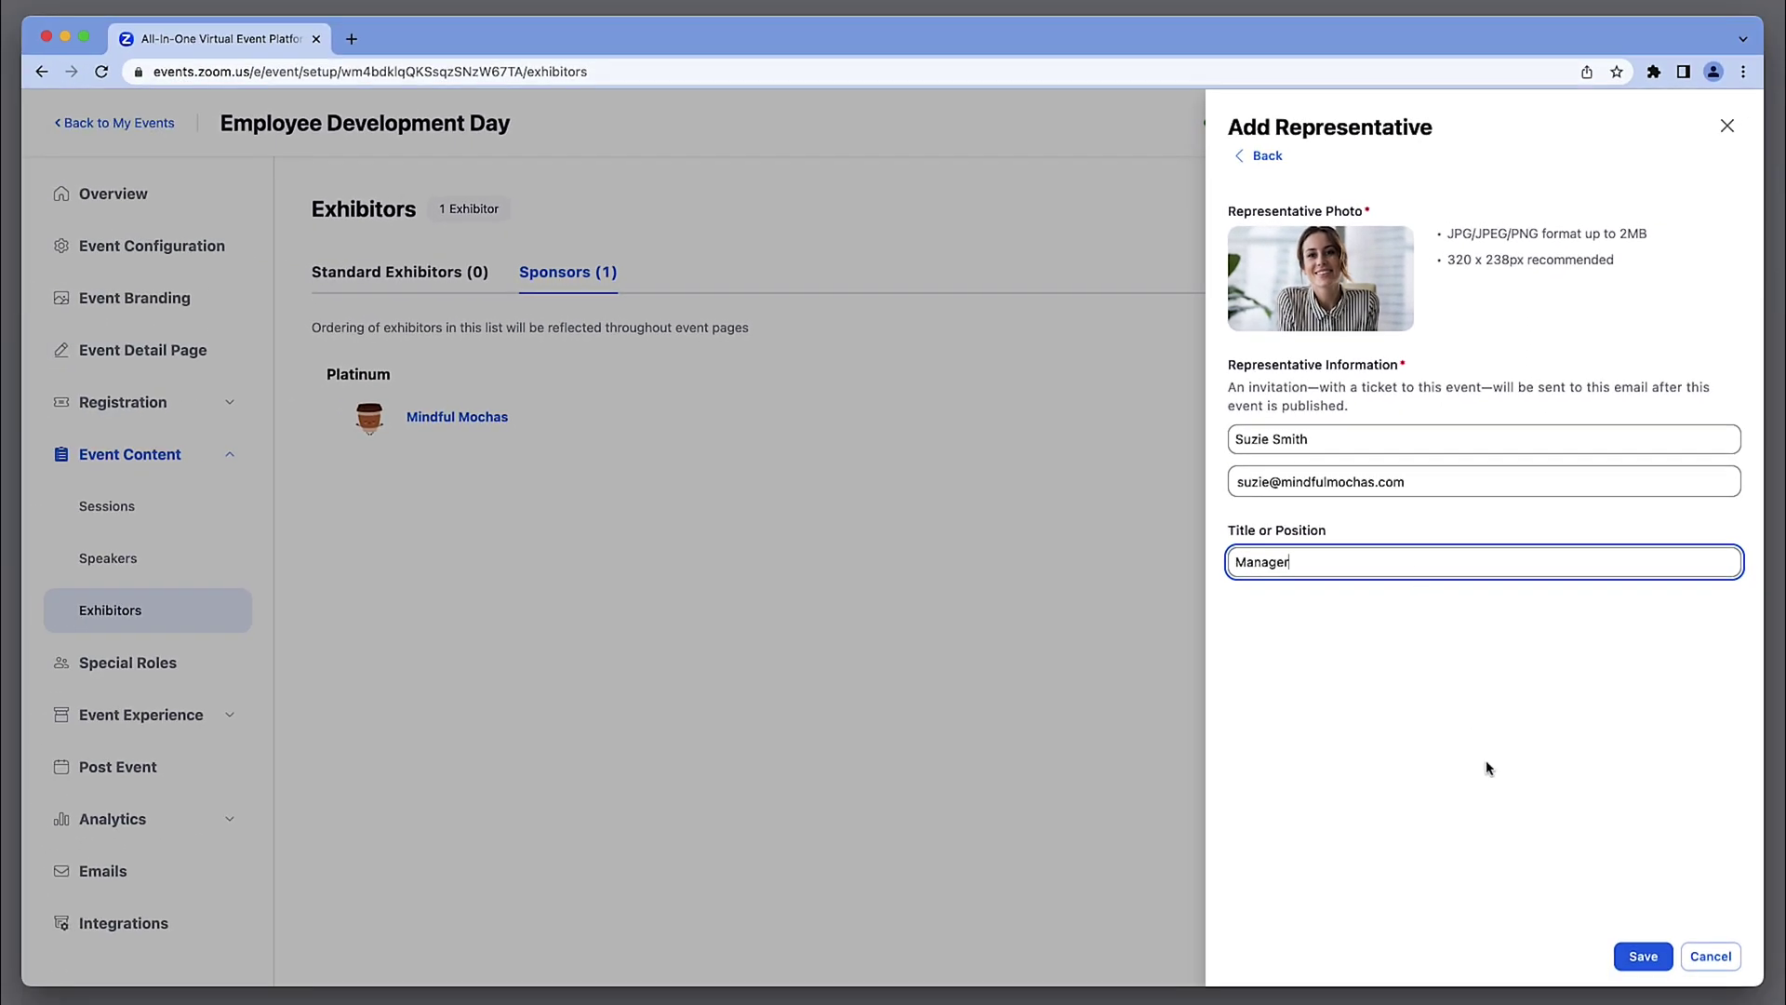
pyautogui.click(1639, 957)
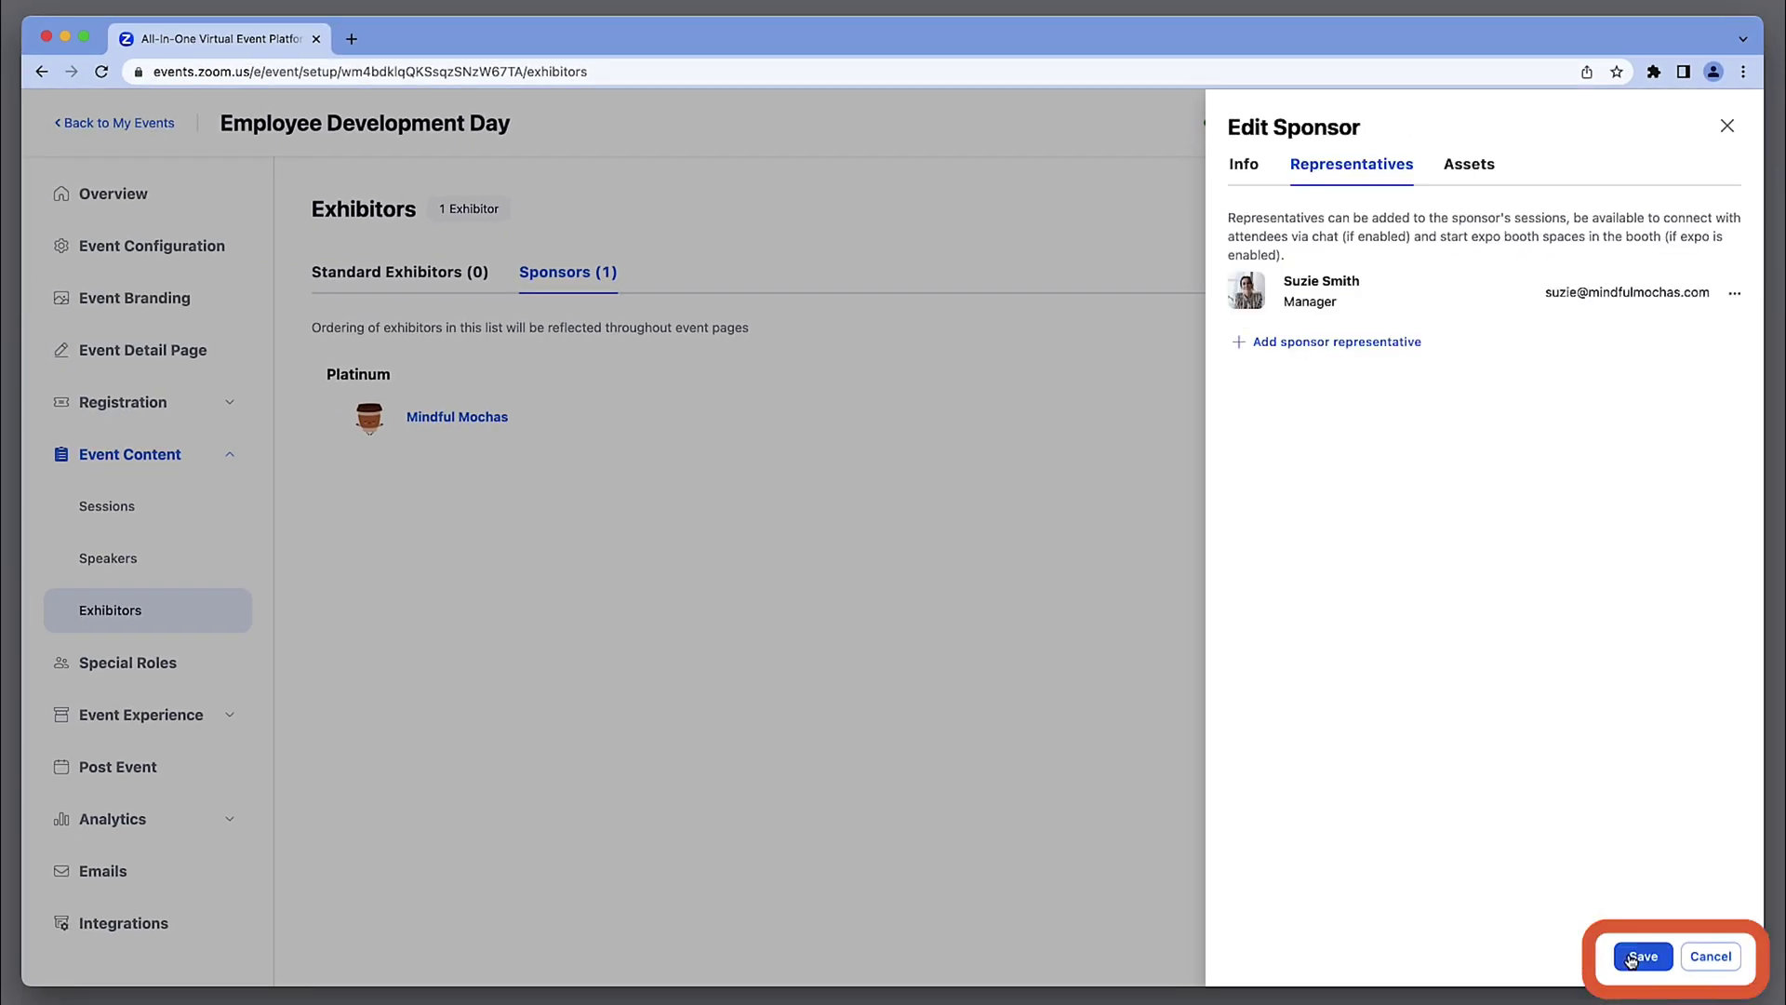
pyautogui.click(1630, 958)
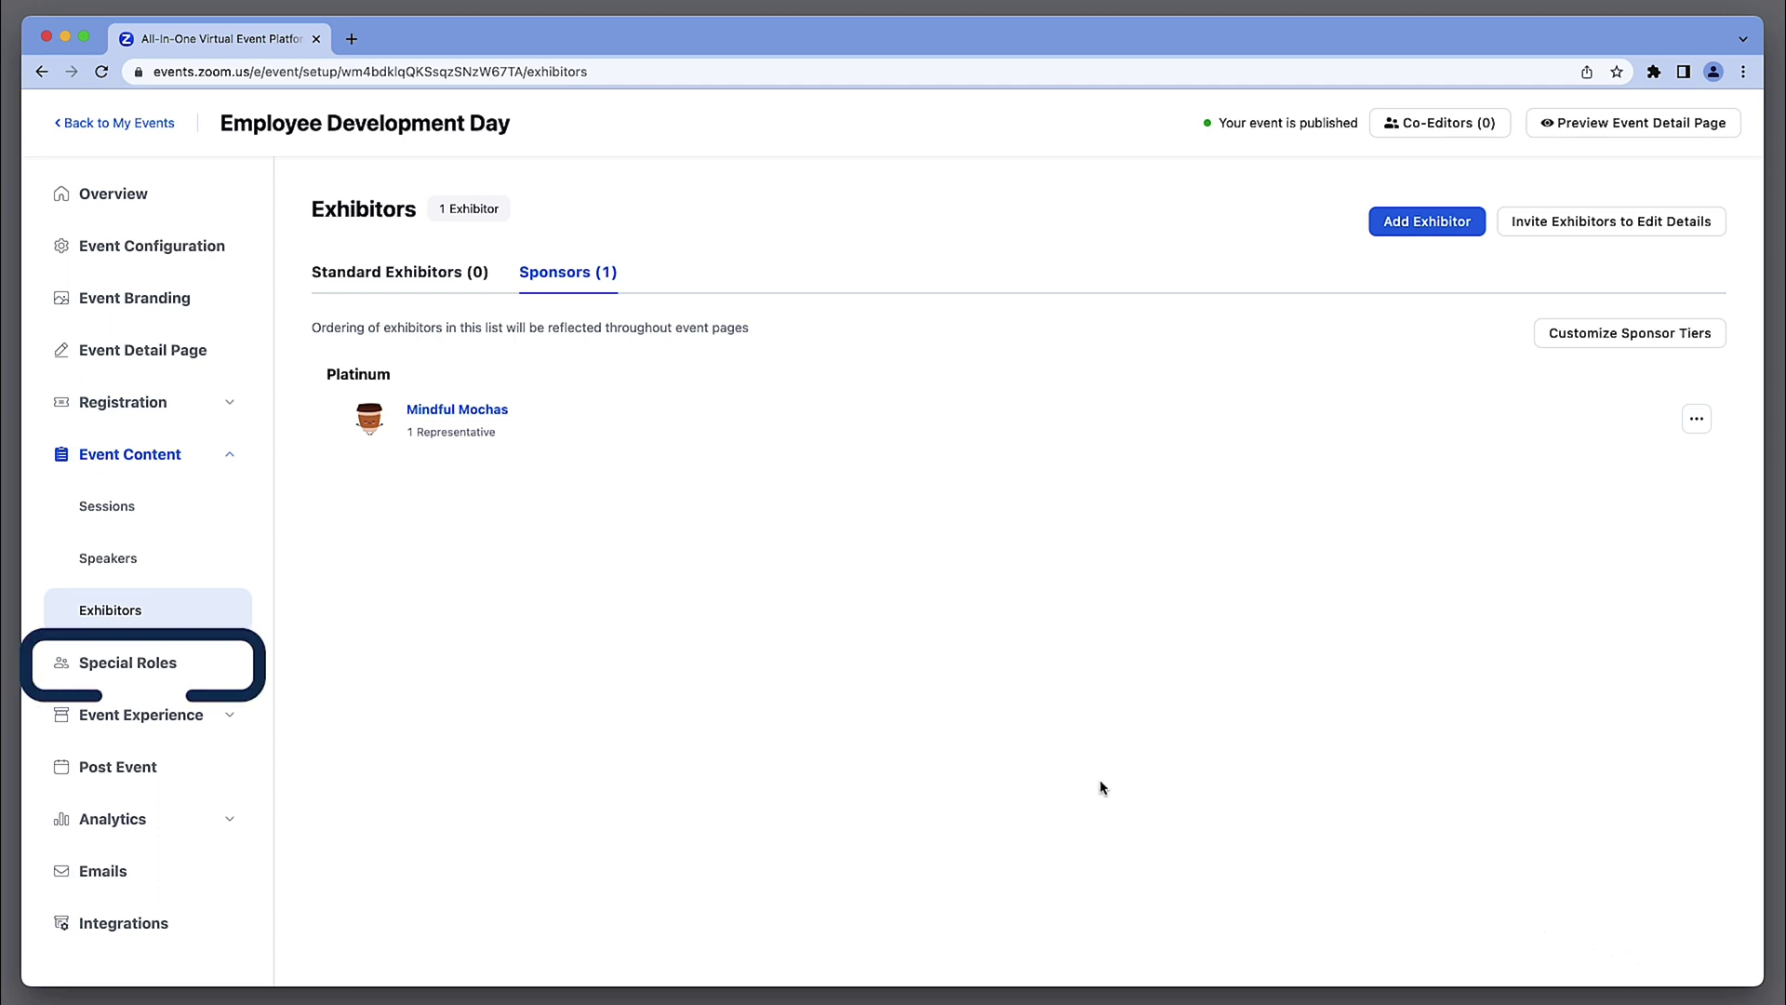
# - Go to the event's Special Roles page from the left navigation
pyautogui.click(193, 674)
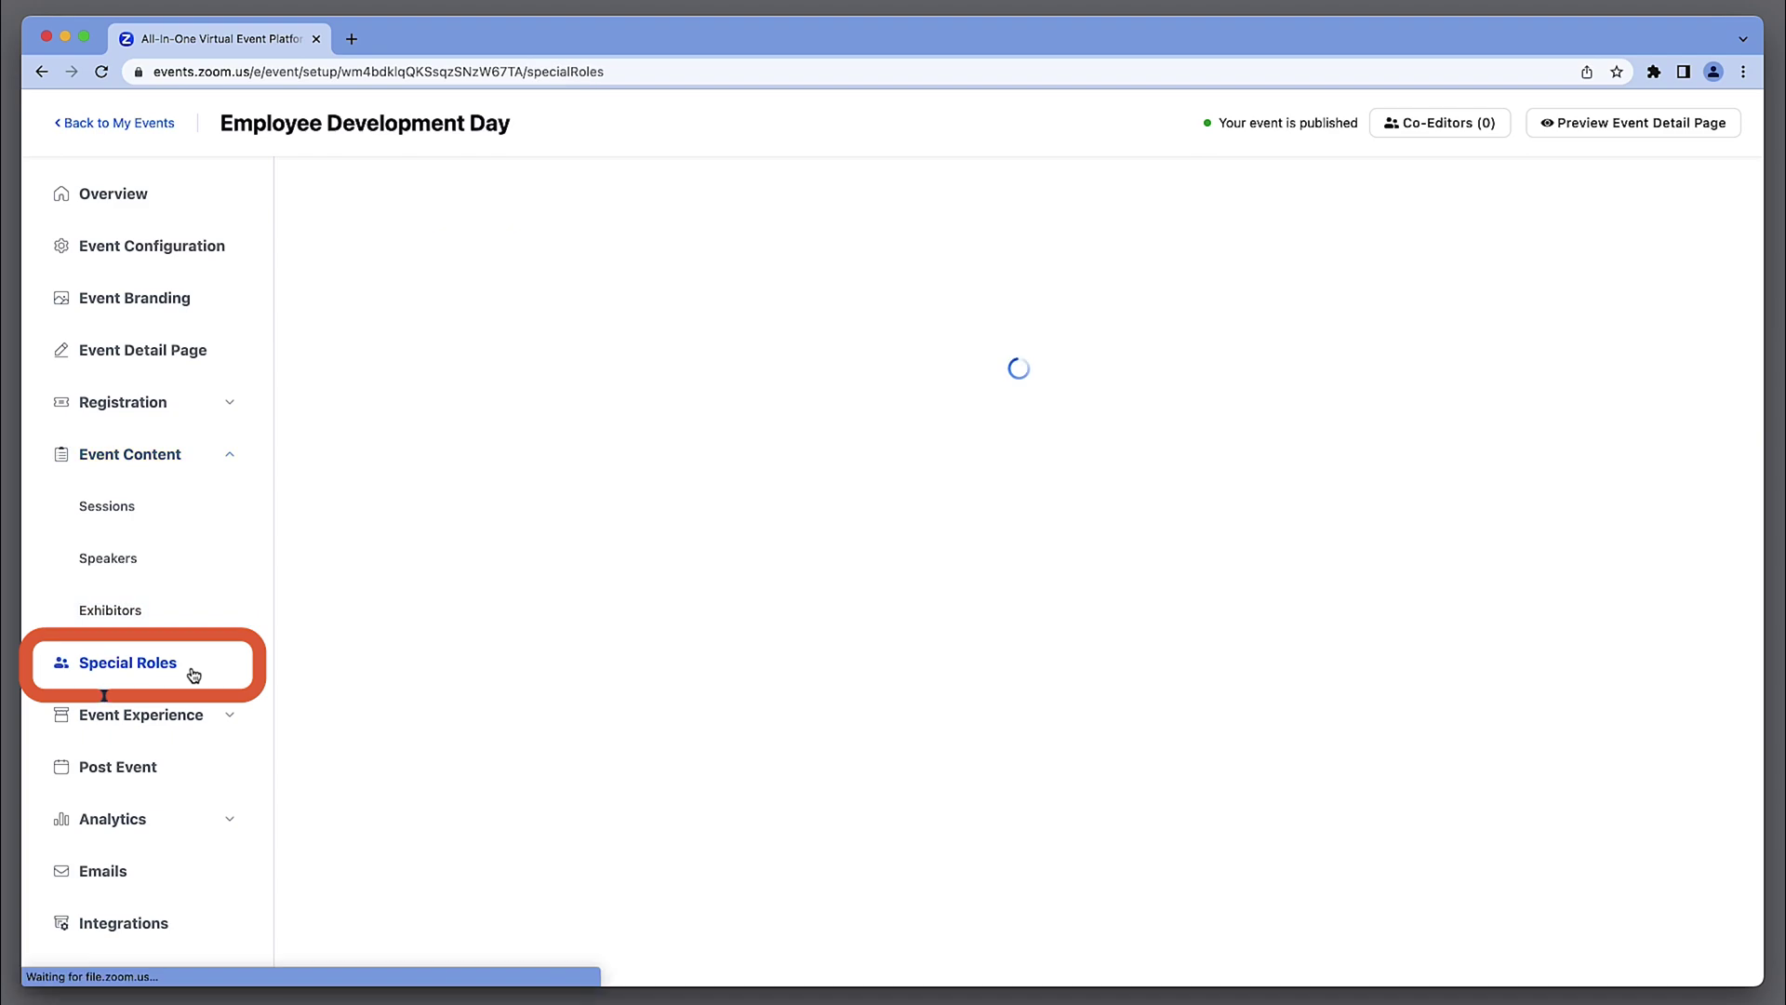